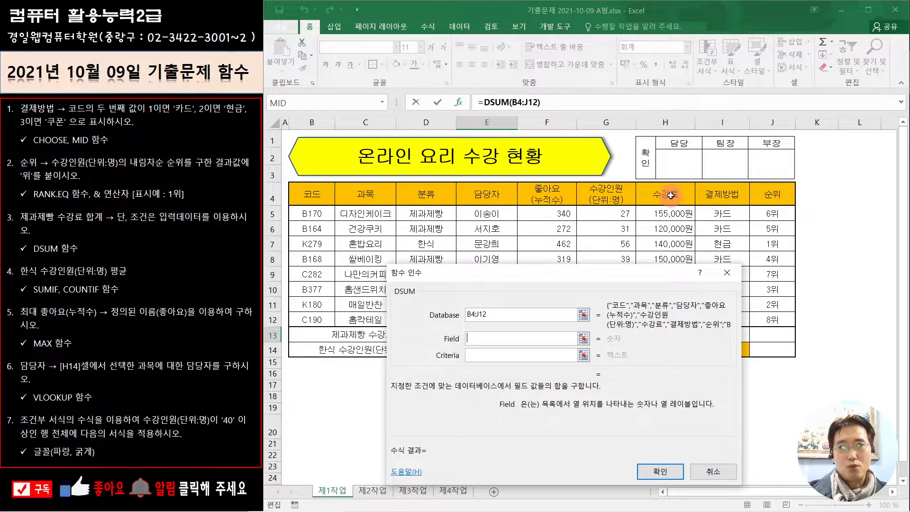
- Set the field argument of the DSUM function to 7, the position of the 수강료 column
{"action": "left_click_drag", "start_coordinate": [671, 195], "coordinate": [681, 316]}
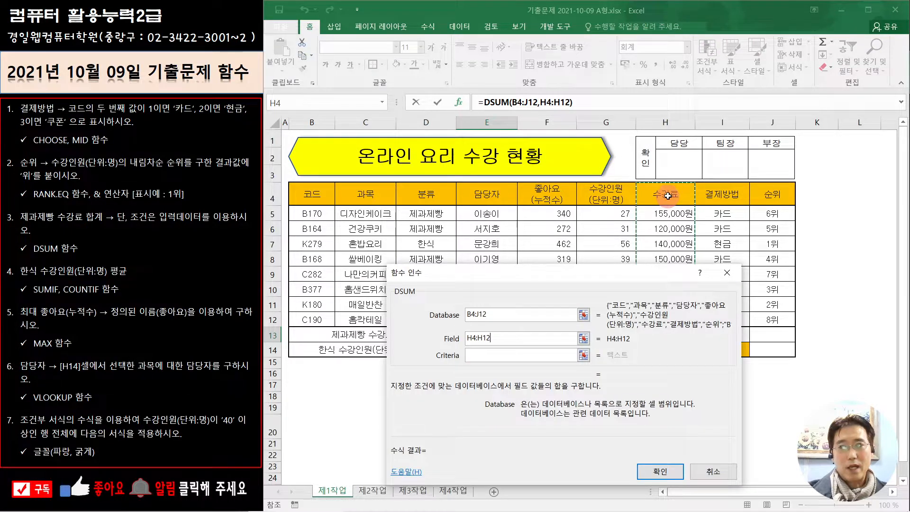
{"action": "left_click", "coordinate": [669, 195]}
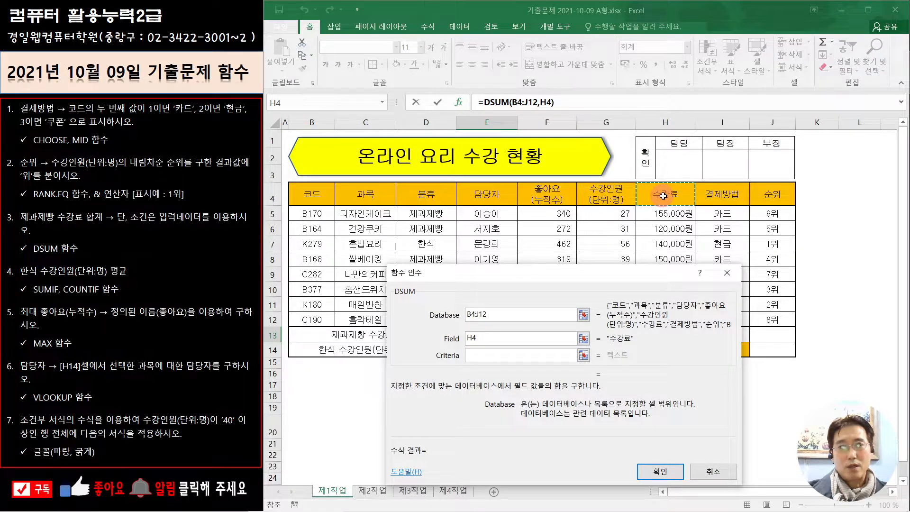
{"action": "double_click", "coordinate": [474, 339]}
{"action": "type", "text": "7"}
- Set the DSUM criteria to the 분류 header and its 제과제빵 cell, D4:D5, and complete the formula in E13
{"action": "left_click", "coordinate": [485, 357]}
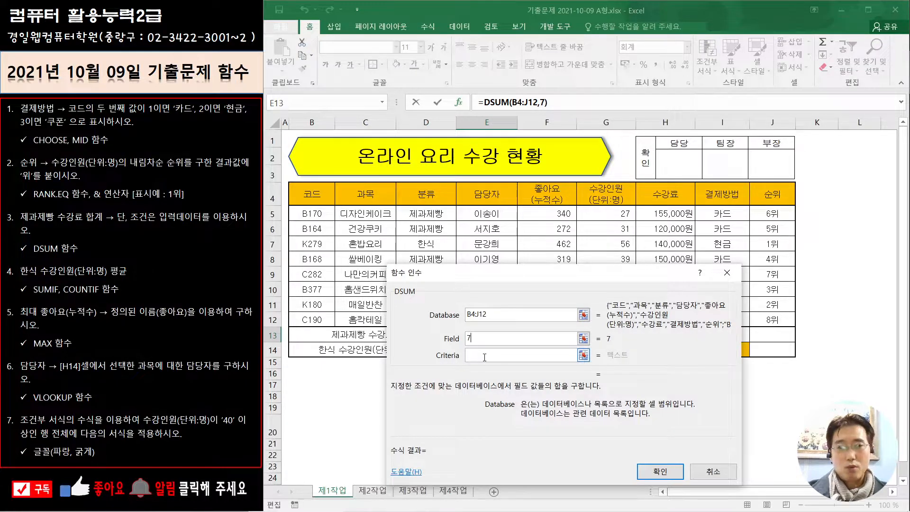
{"action": "left_click", "coordinate": [484, 357]}
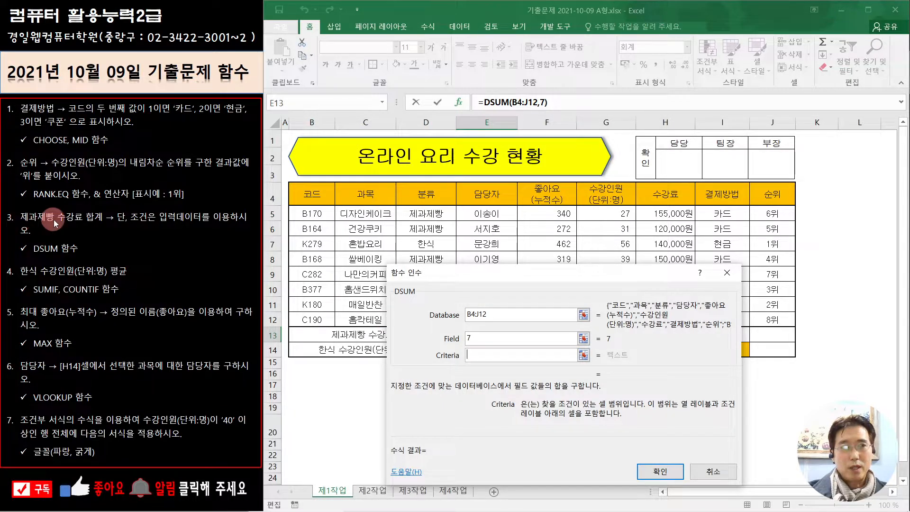
{"action": "left_click", "coordinate": [428, 213]}
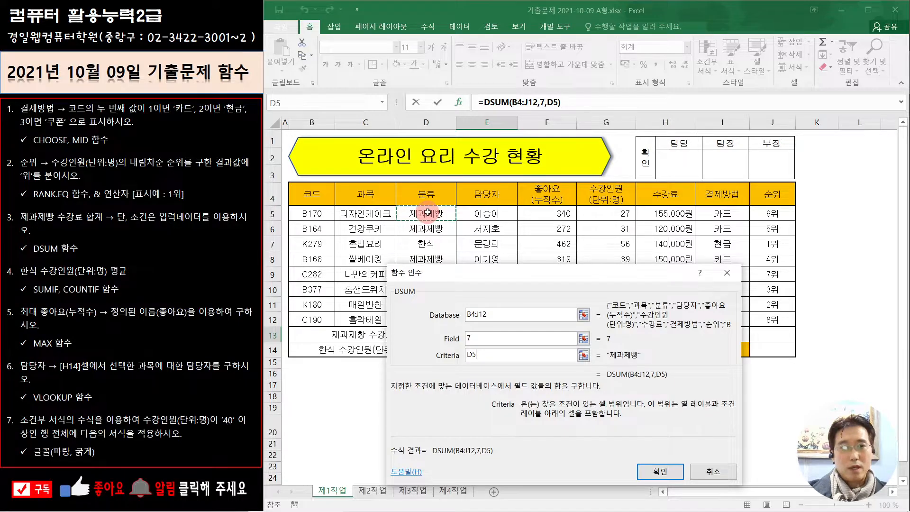
{"action": "left_click", "coordinate": [430, 195]}
{"action": "left_click_drag", "start_coordinate": [430, 195], "coordinate": [435, 212]}
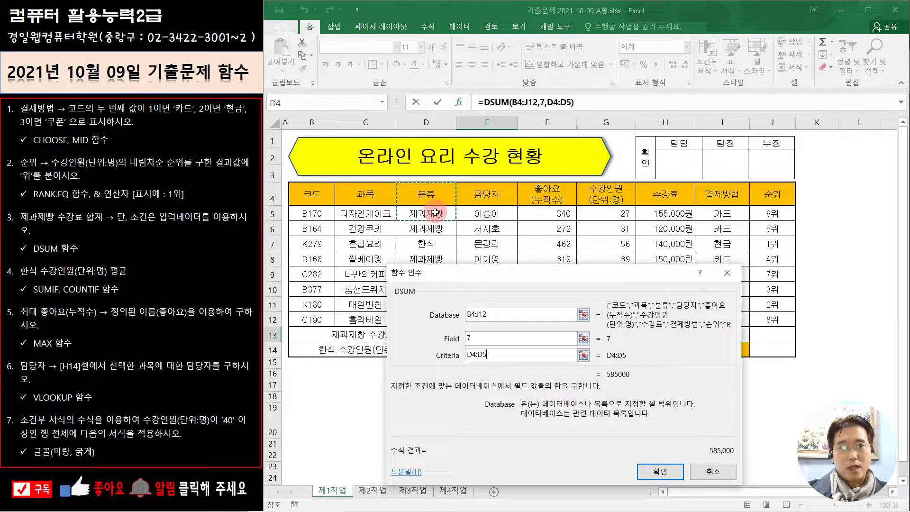
{"action": "left_click", "coordinate": [662, 471]}
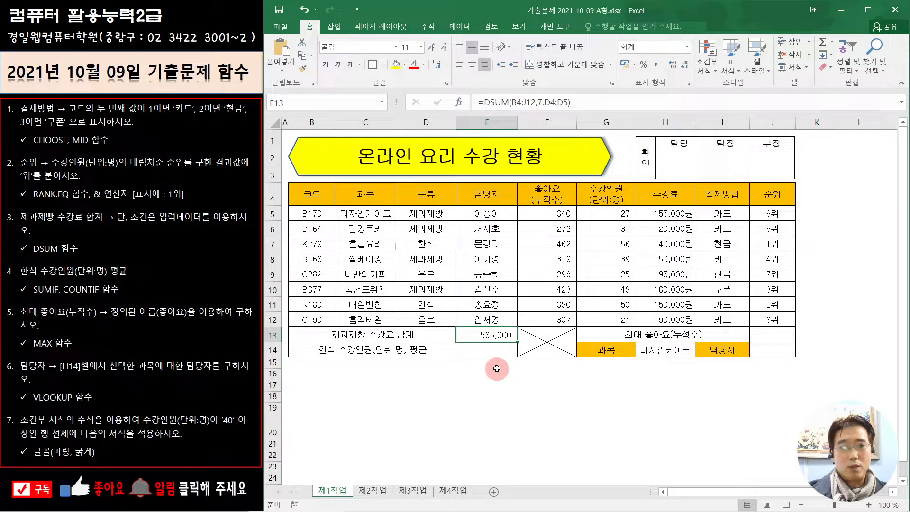
- Insert a SUMIF function in E14 and set its range argument to the 분류 values D5:D12
{"action": "left_click", "coordinate": [493, 351]}
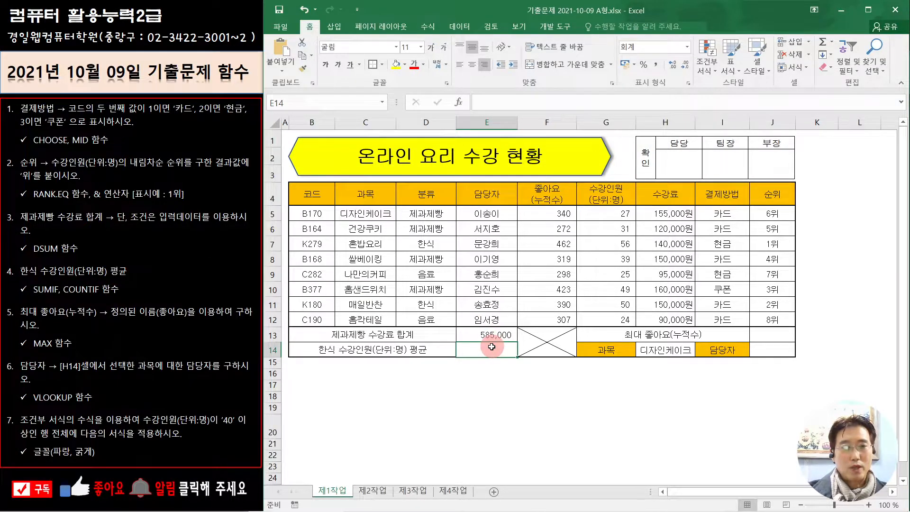
{"action": "type", "text": "="}
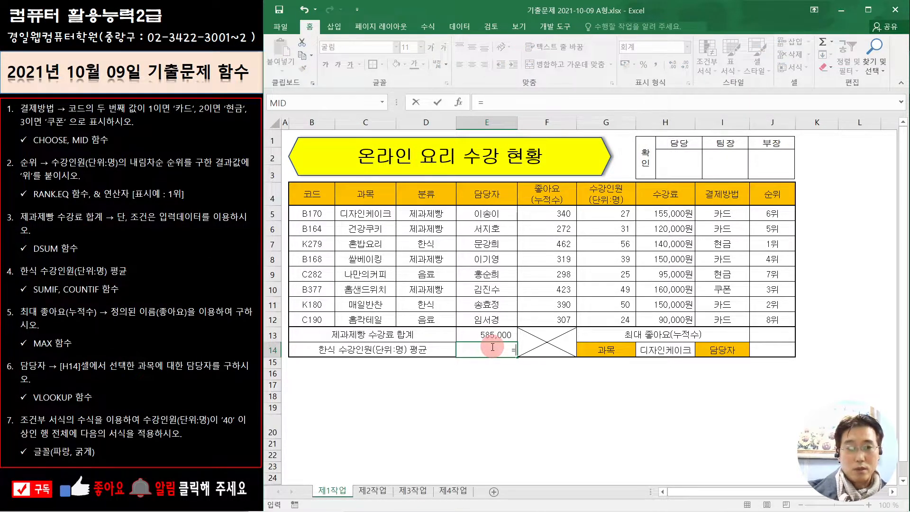
{"action": "type", "text": "SU"}
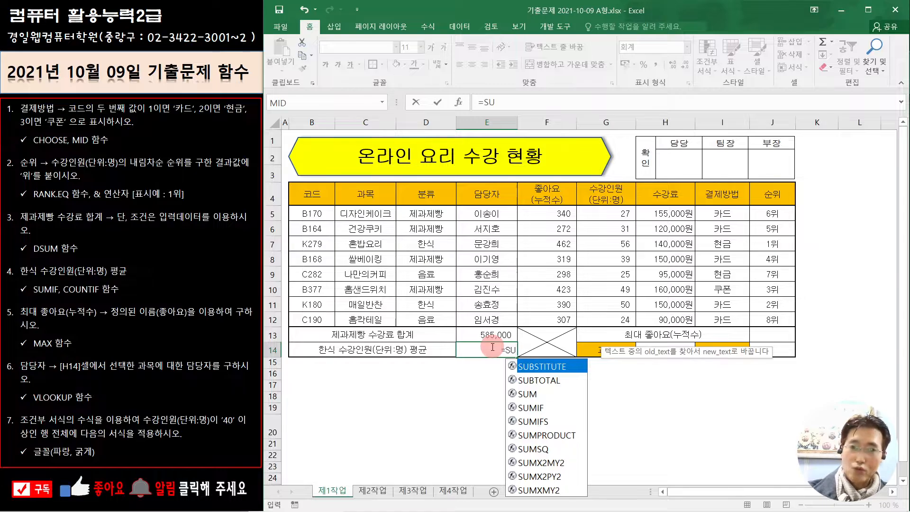
{"action": "double_click", "coordinate": [533, 408]}
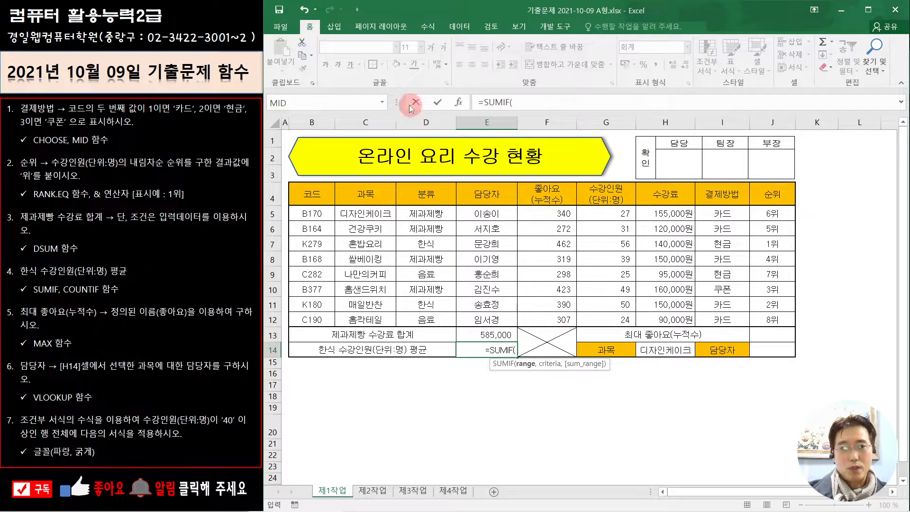
{"action": "left_click", "coordinate": [458, 102]}
{"action": "left_click_drag", "start_coordinate": [469, 282], "coordinate": [543, 291]}
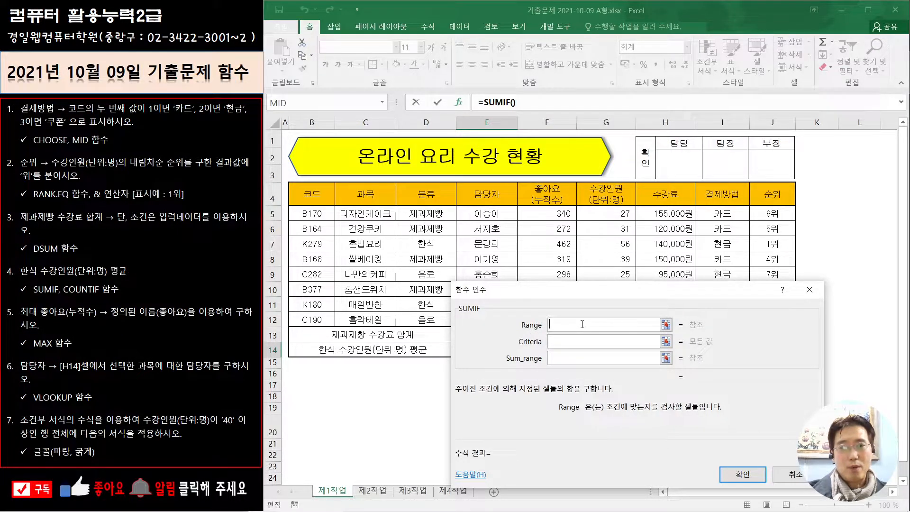
{"action": "left_click", "coordinate": [561, 344]}
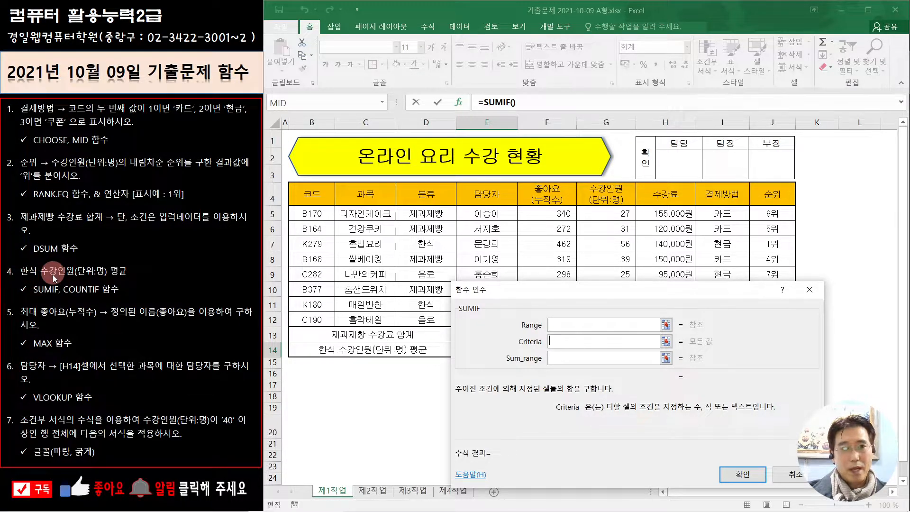
{"action": "left_click", "coordinate": [566, 325]}
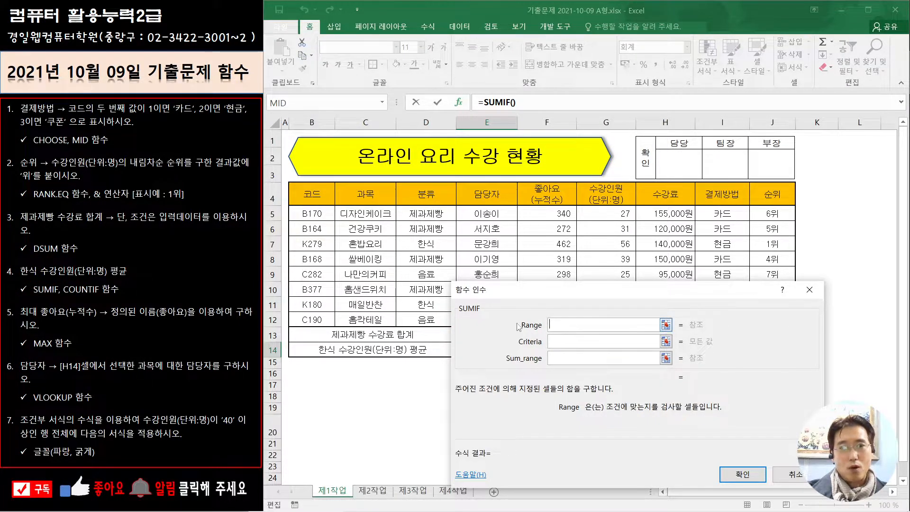
{"action": "left_click", "coordinate": [563, 340]}
{"action": "left_click", "coordinate": [558, 325]}
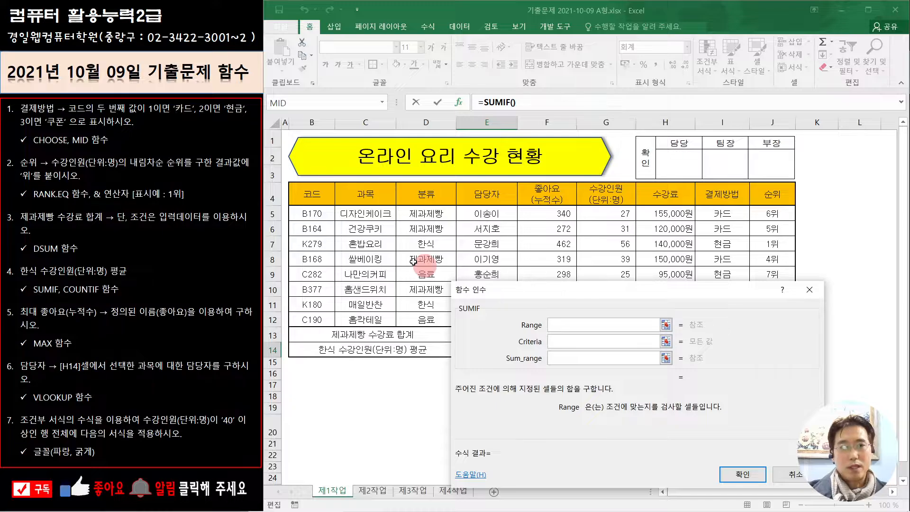
{"action": "left_click_drag", "start_coordinate": [424, 213], "coordinate": [421, 322]}
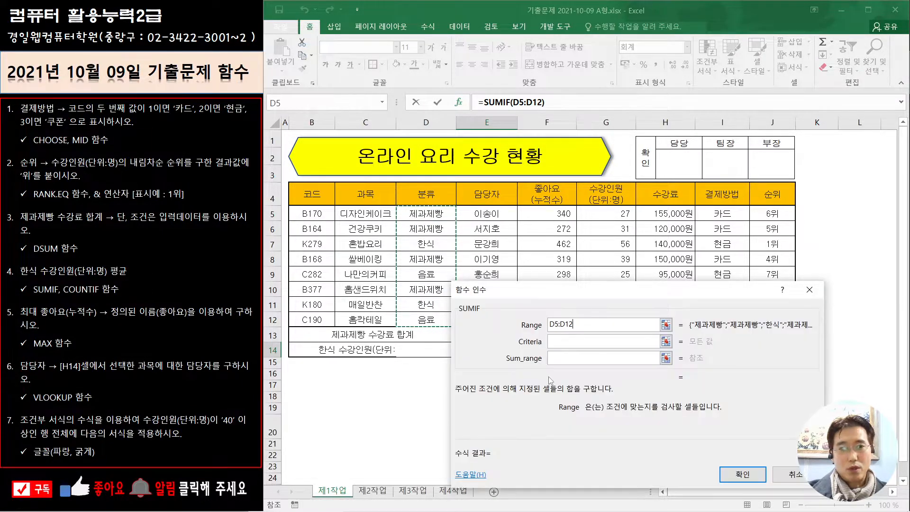
- Set the SUMIF criteria to 한식 and the sum range to G5:G12, and complete the formula
{"action": "left_click", "coordinate": [558, 343]}
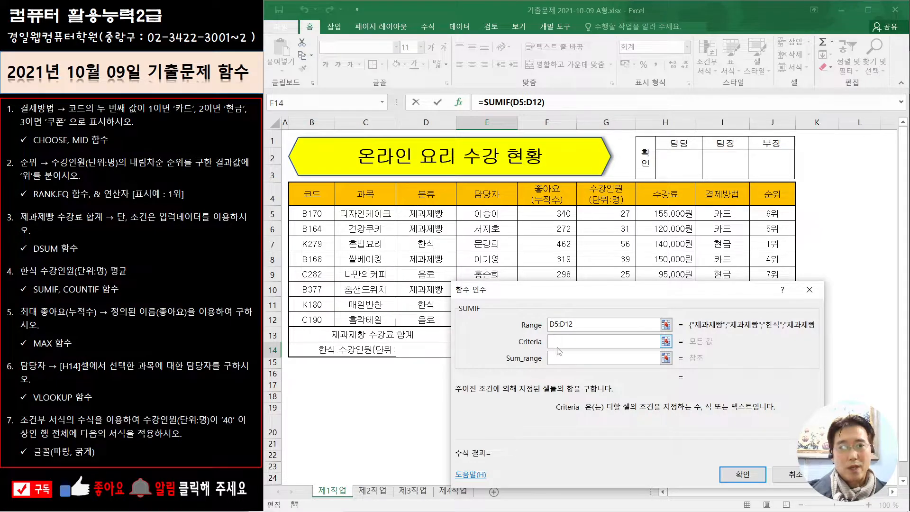
{"action": "type", "text": "GKS"}
{"action": "key", "text": "BackSpace"}
{"action": "key", "text": "BackSpace"}
{"action": "key", "text": "BackSpace"}
{"action": "type", "text": "한시"}
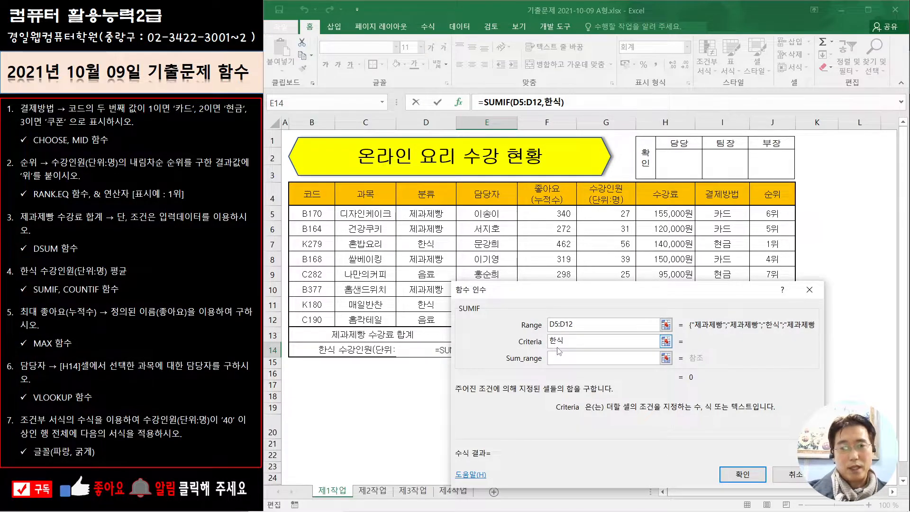
{"action": "left_click", "coordinate": [565, 358]}
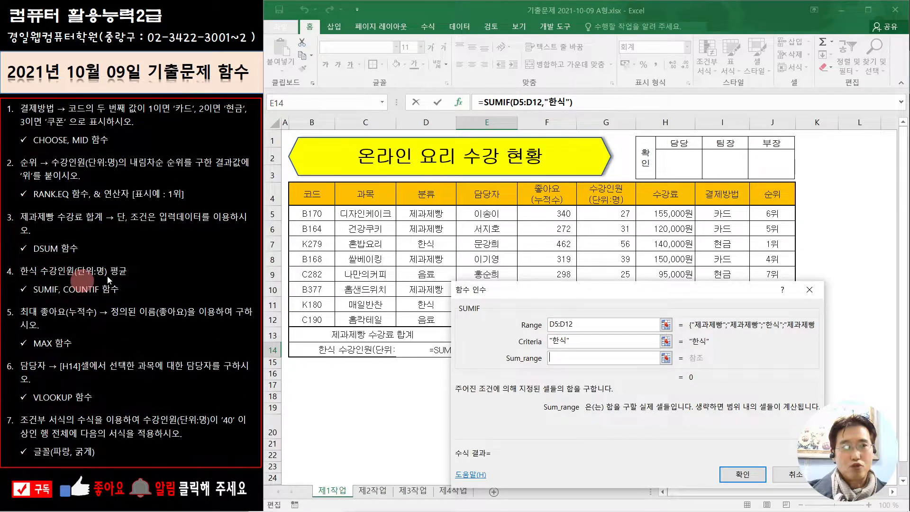
{"action": "left_click_drag", "start_coordinate": [607, 213], "coordinate": [611, 319]}
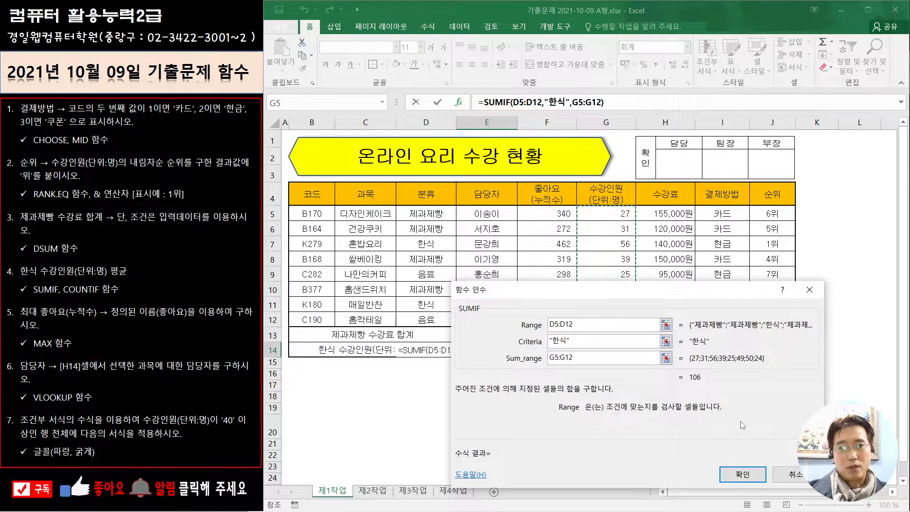
{"action": "left_click", "coordinate": [742, 474]}
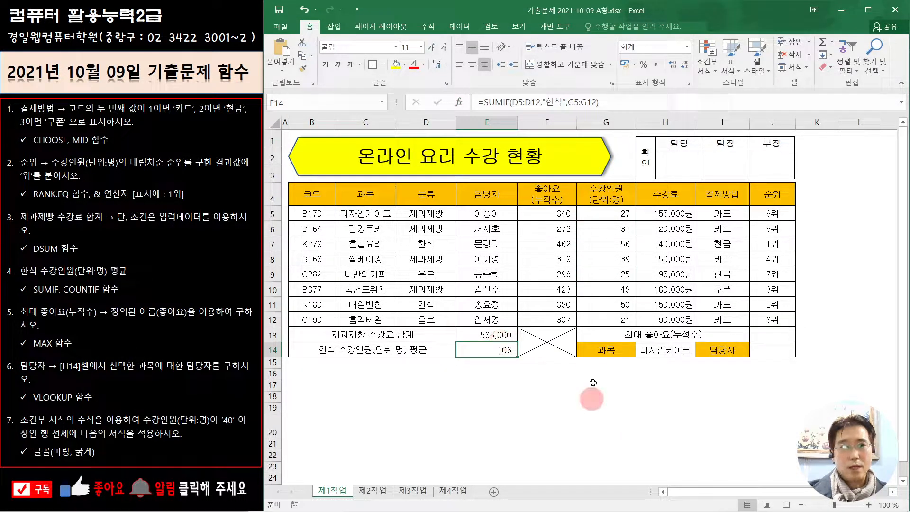
- Extend the SUMIF formula in E14 with a division by a COUNTIF function and open that function's arguments
{"action": "left_click", "coordinate": [633, 102]}
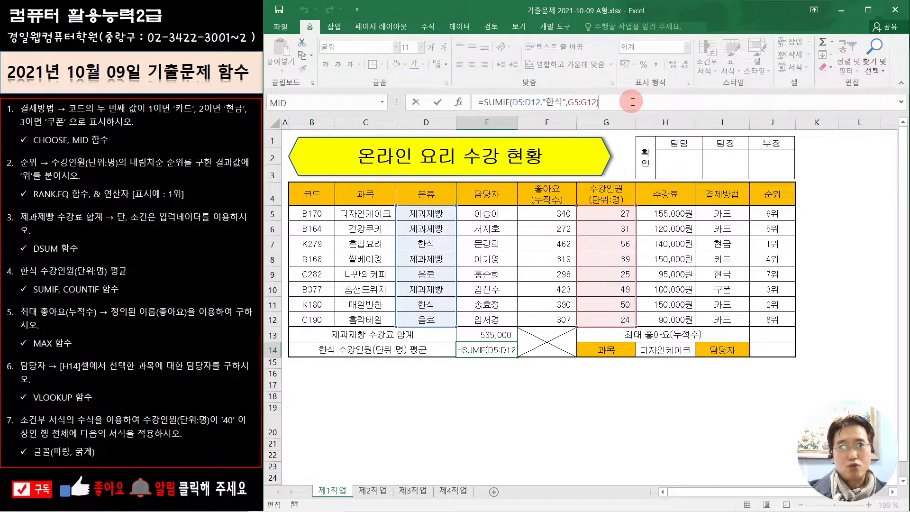
{"action": "type", "text": "/"}
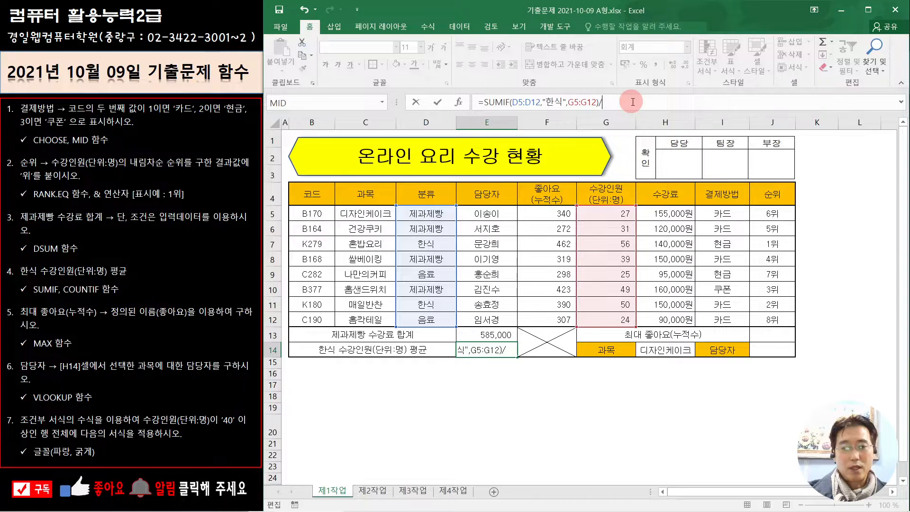
{"action": "type", "text": "C"}
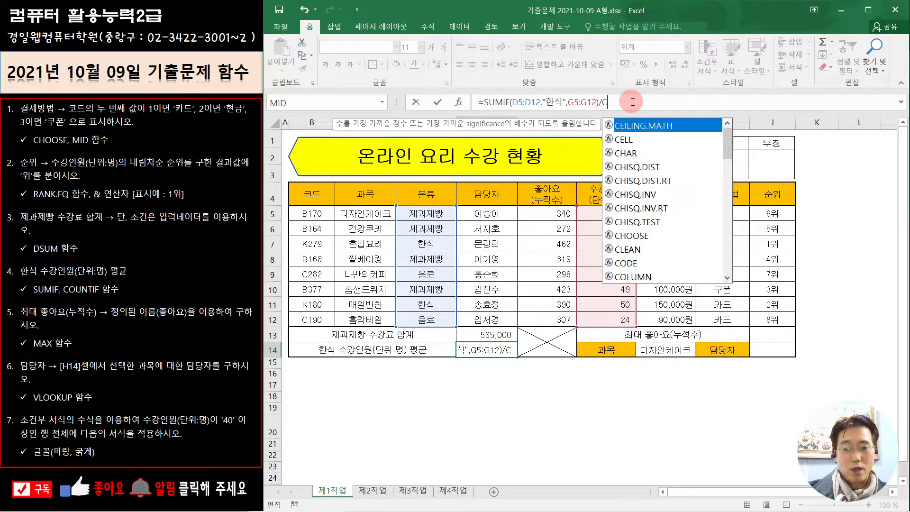
{"action": "type", "text": "OU"}
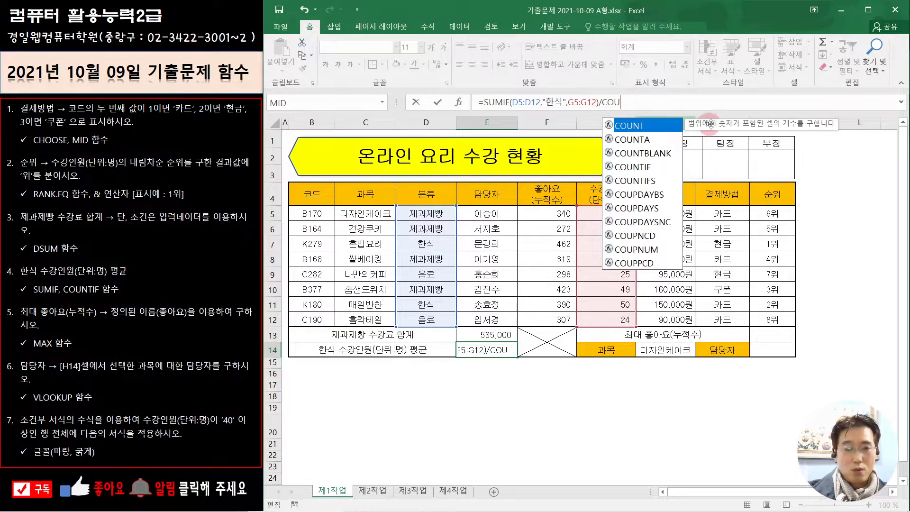
{"action": "left_click", "coordinate": [640, 167]}
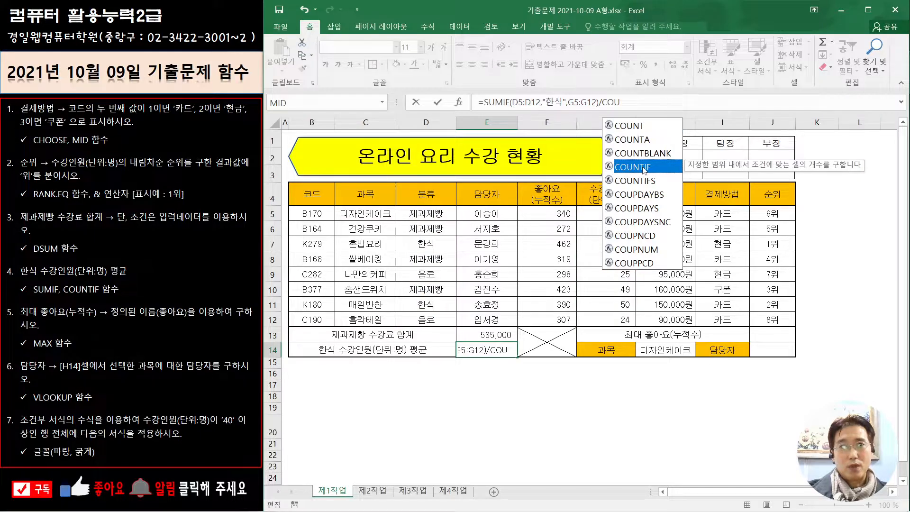
{"action": "double_click", "coordinate": [651, 169]}
{"action": "left_click", "coordinate": [459, 104]}
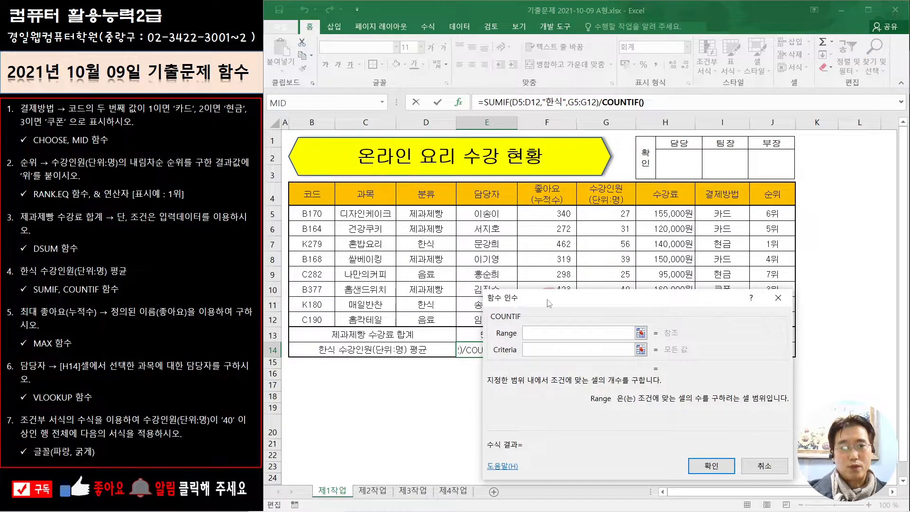
{"action": "left_click_drag", "start_coordinate": [547, 302], "coordinate": [607, 284]}
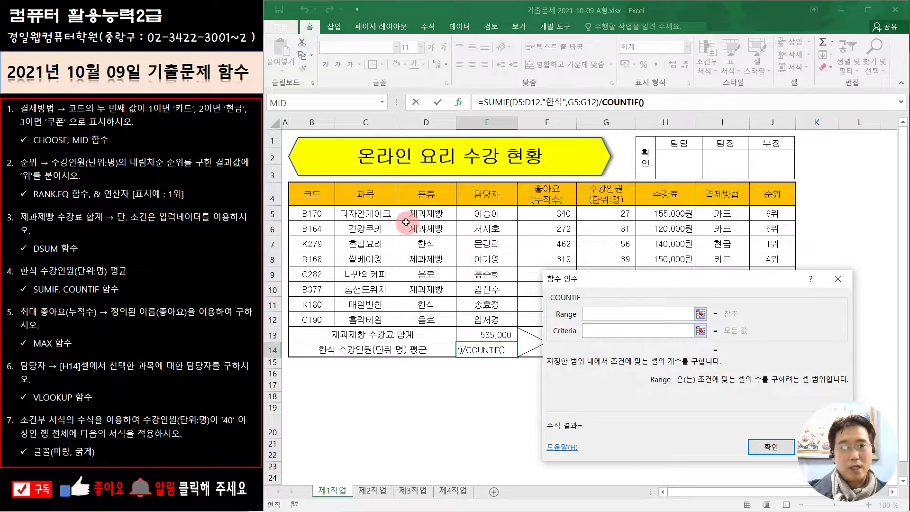
- Set the COUNTIF range to D5:D12 and its criteria to 한식, and complete the average formula
{"action": "left_click_drag", "start_coordinate": [439, 213], "coordinate": [442, 317]}
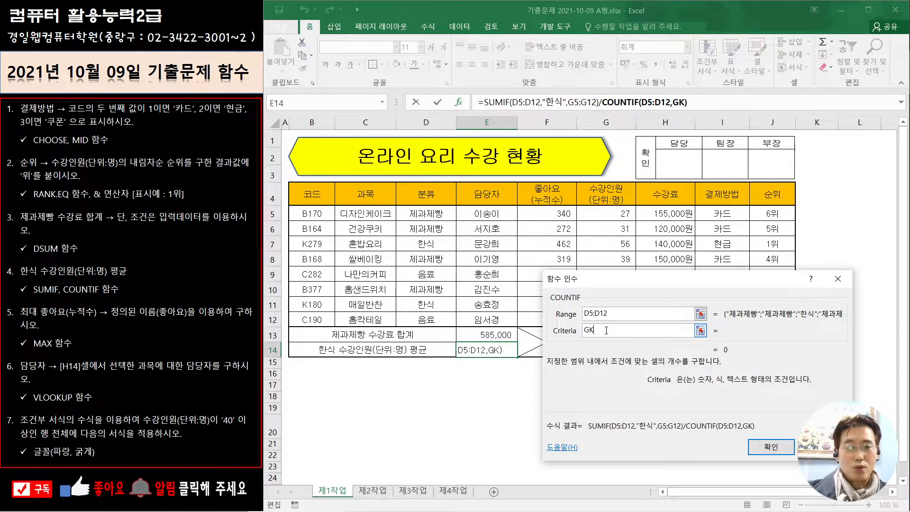
{"action": "type", "text": "한식"}
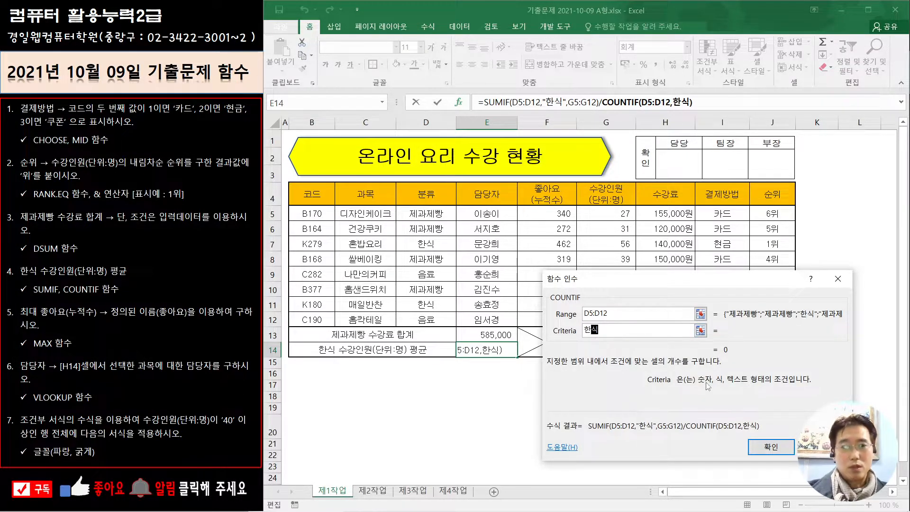
{"action": "left_click", "coordinate": [770, 447]}
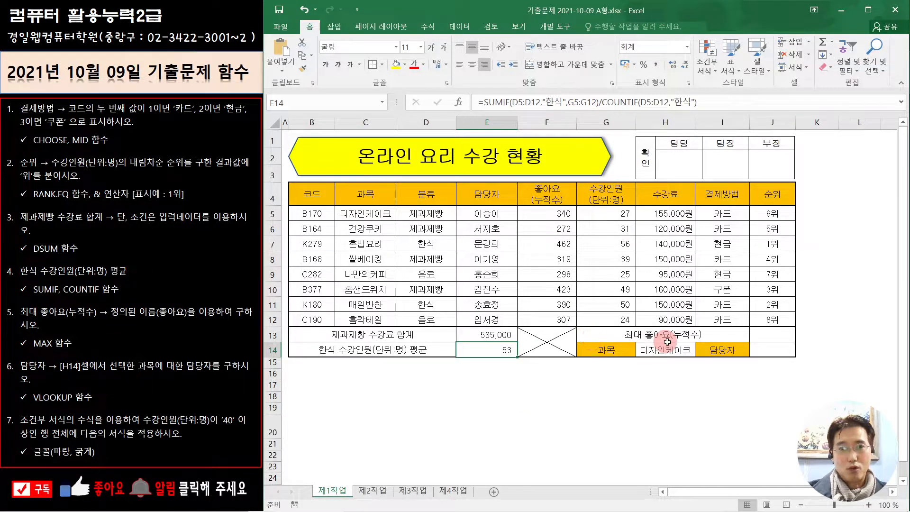
- Enter a MAX function in J13 with the defined name 좋아요 as its argument, and complete the formula
{"action": "left_click", "coordinate": [773, 336]}
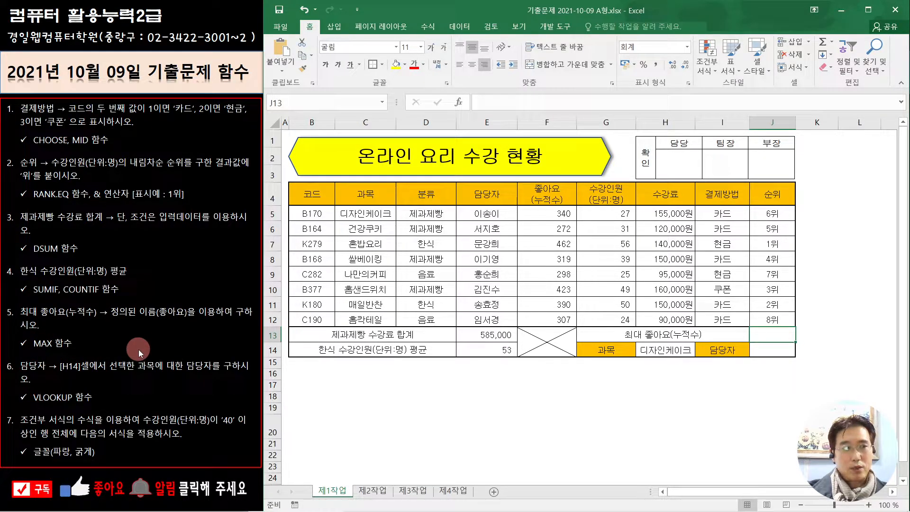
{"action": "type", "text": "=ㅡ"}
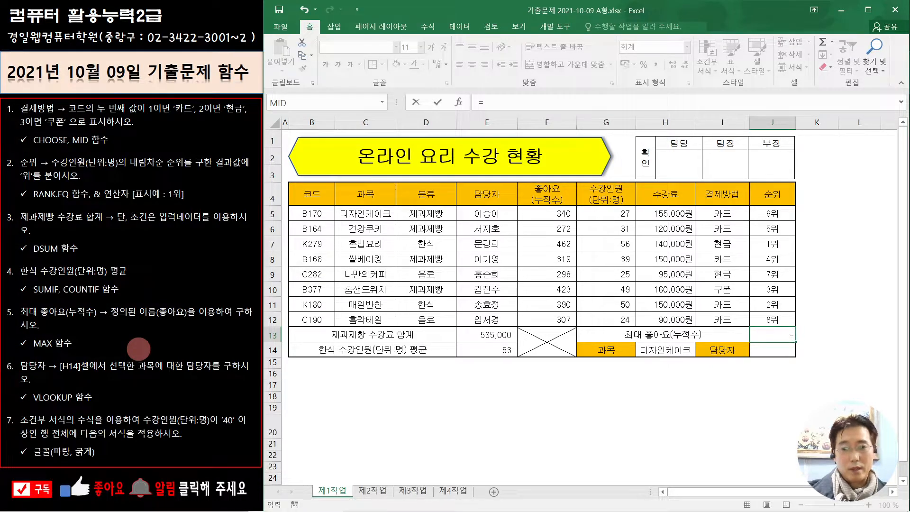
{"action": "type", "text": "MA"}
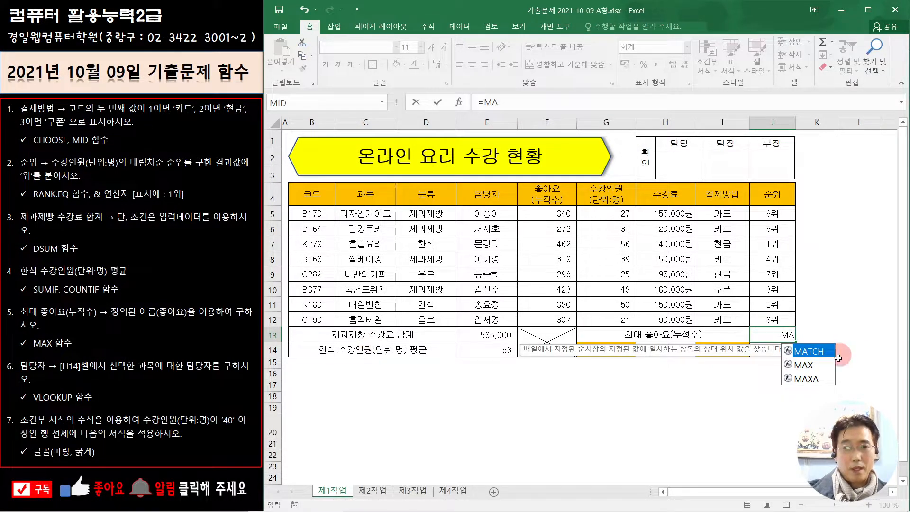
{"action": "double_click", "coordinate": [804, 365]}
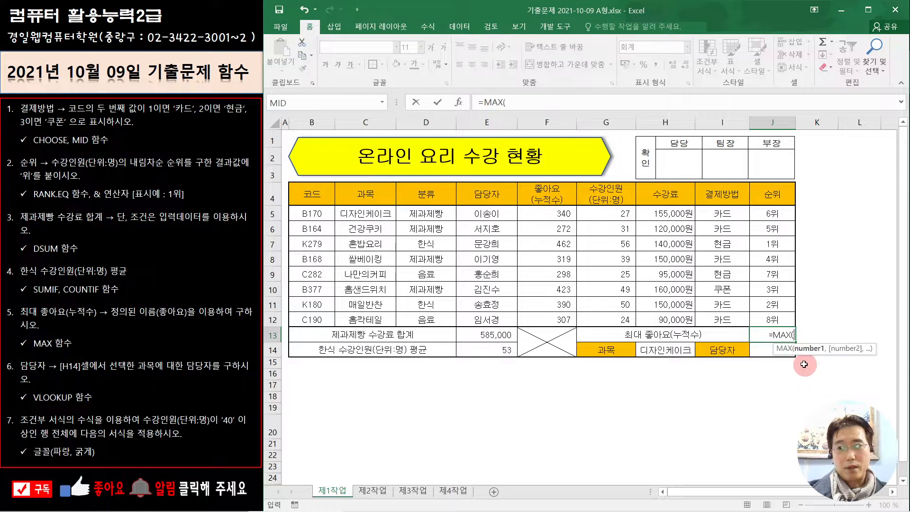
{"action": "left_click", "coordinate": [462, 102]}
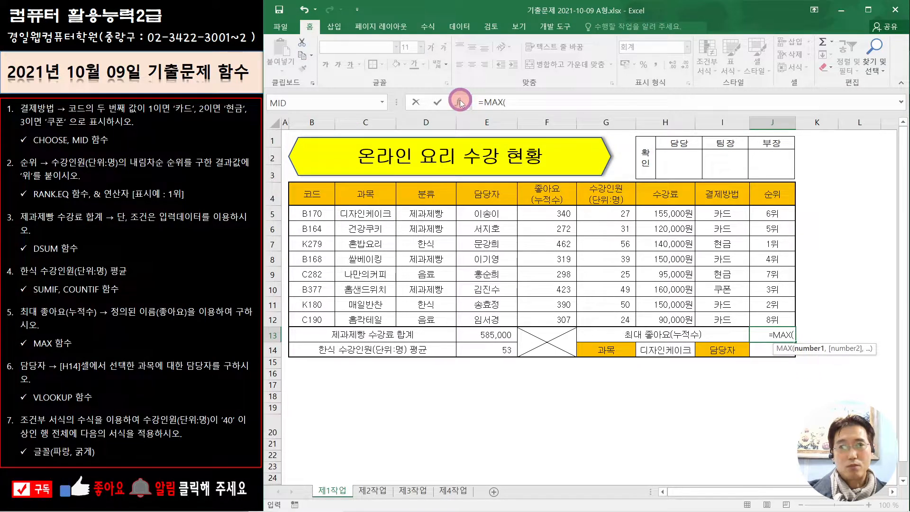
{"action": "left_click_drag", "start_coordinate": [579, 257], "coordinate": [466, 378]}
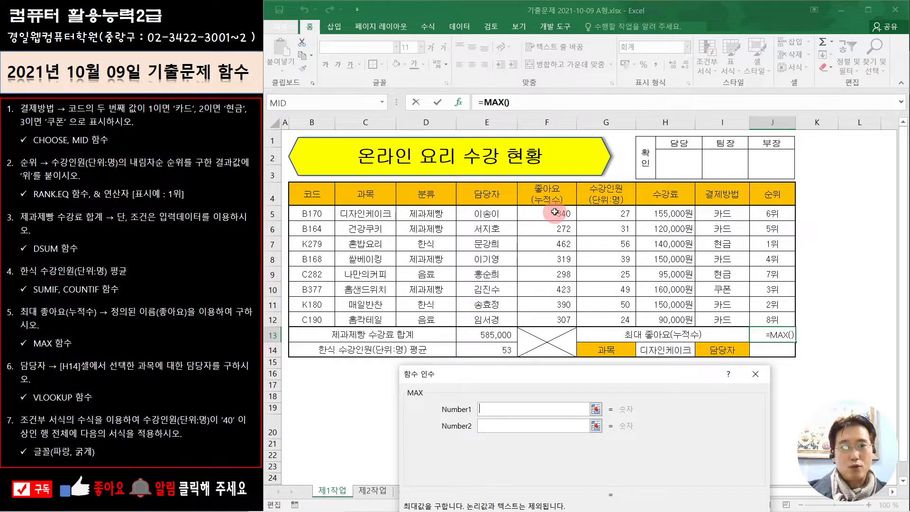
{"action": "left_click_drag", "start_coordinate": [554, 212], "coordinate": [560, 317]}
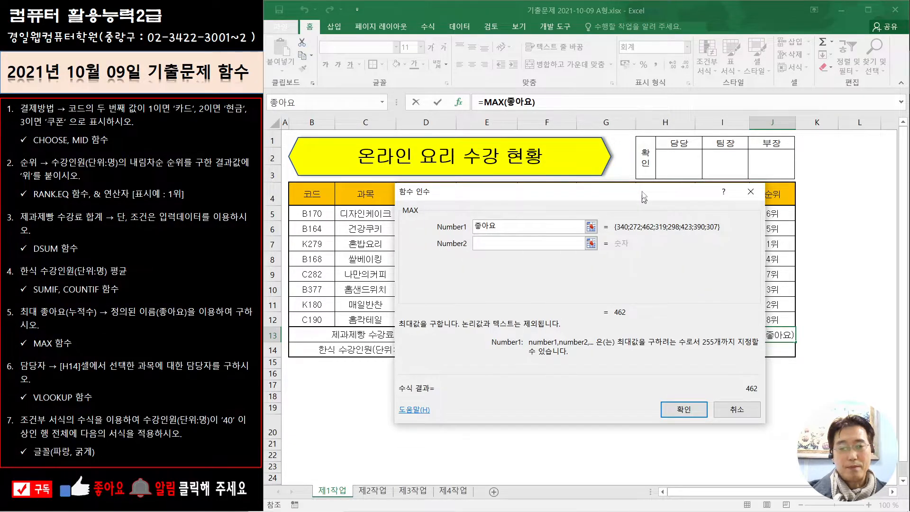
{"action": "key", "text": "Return"}
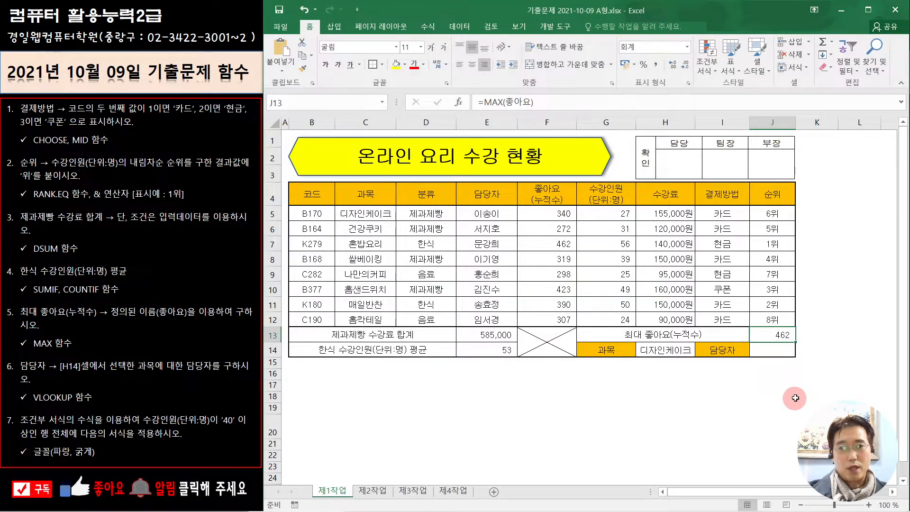
- Try the 과목 selection list in H14 by choosing 건강쿠키 and 나만의커피
{"action": "left_click", "coordinate": [767, 349]}
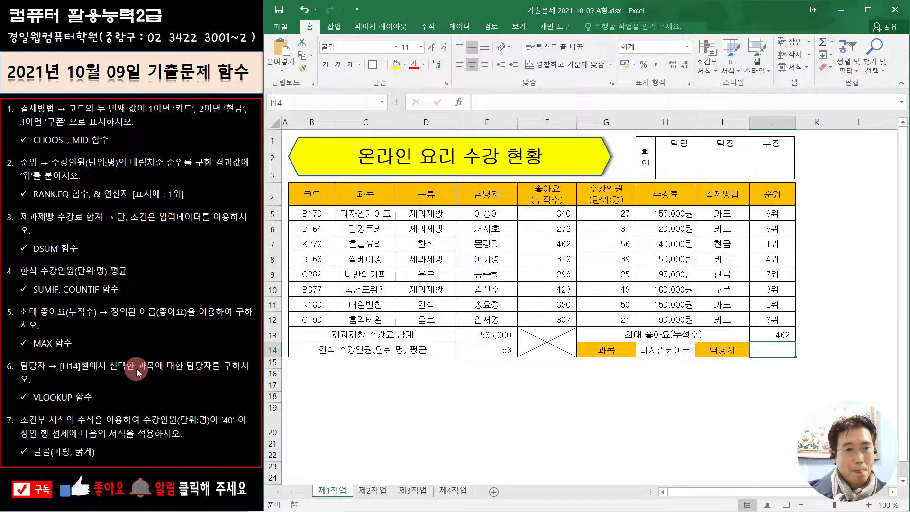
{"action": "left_click", "coordinate": [661, 348]}
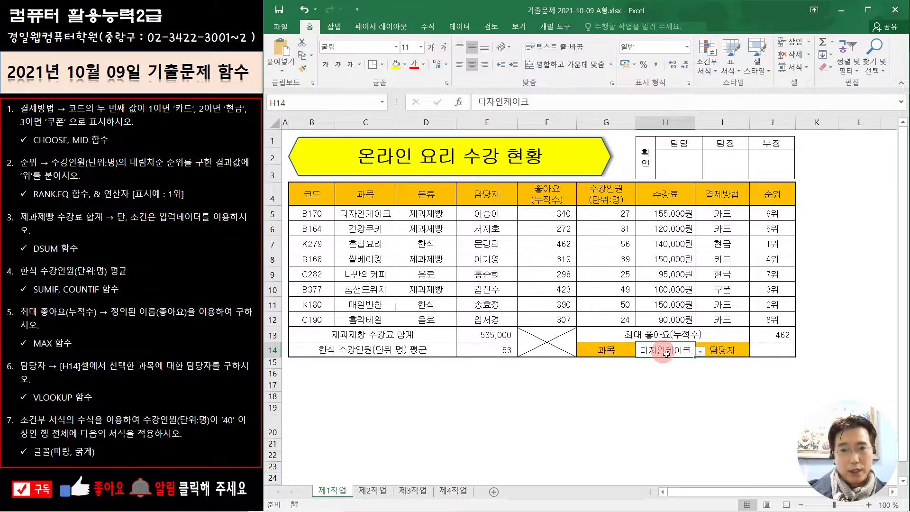
{"action": "left_click", "coordinate": [701, 351]}
{"action": "left_click", "coordinate": [664, 372]}
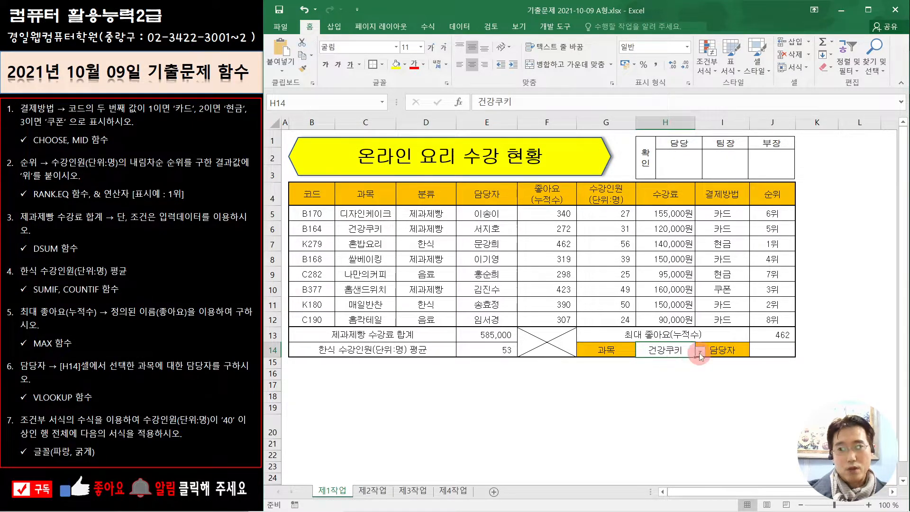
{"action": "left_click", "coordinate": [700, 352]}
{"action": "left_click", "coordinate": [689, 372]}
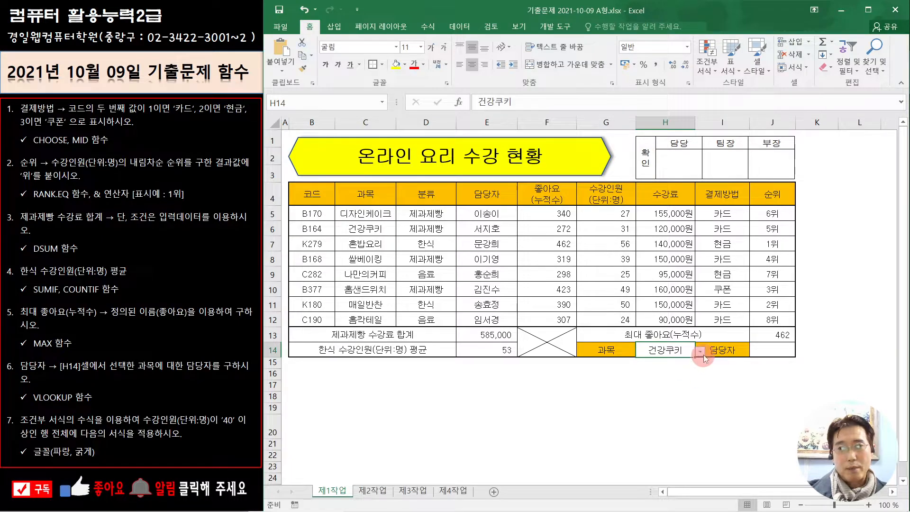
{"action": "left_click", "coordinate": [701, 352]}
{"action": "left_click", "coordinate": [674, 401]}
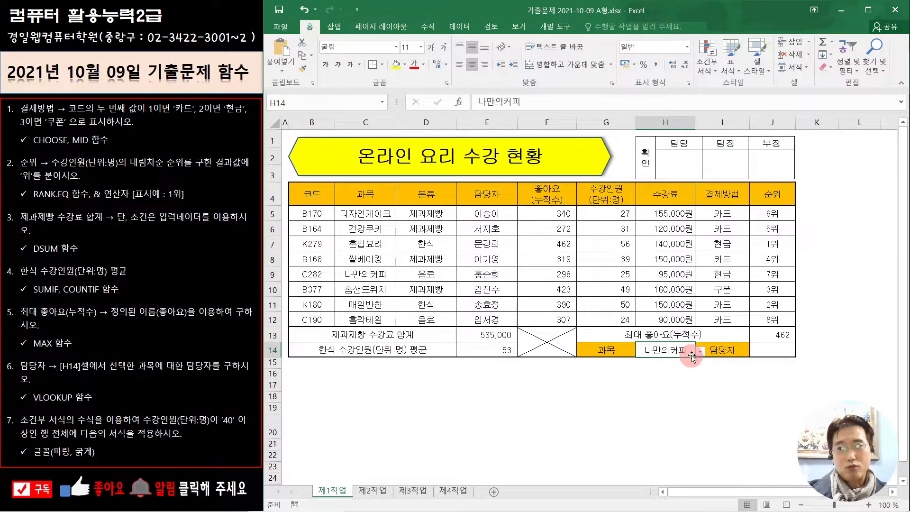
- Insert a VLOOKUP function in J14 and set its lookup value to the selected 과목 in H14
{"action": "left_click", "coordinate": [766, 348]}
{"action": "type", "text": "="}
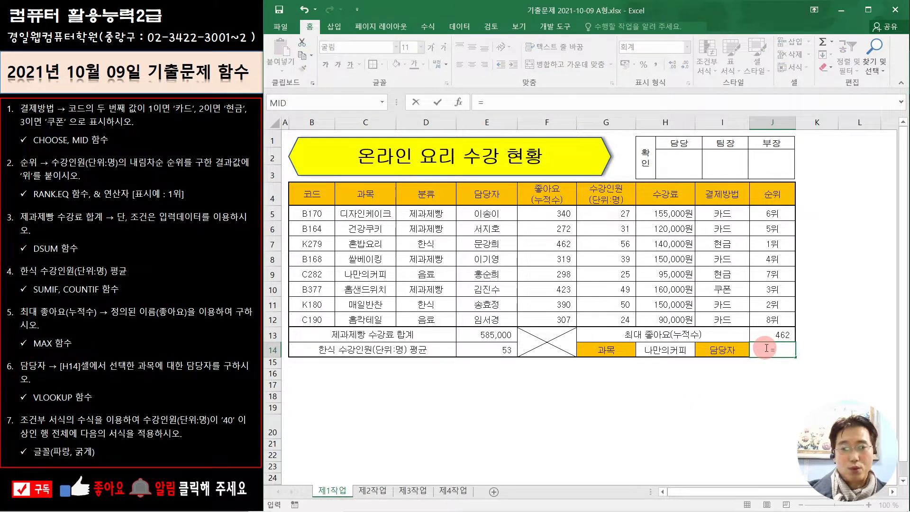
{"action": "type", "text": "VL"}
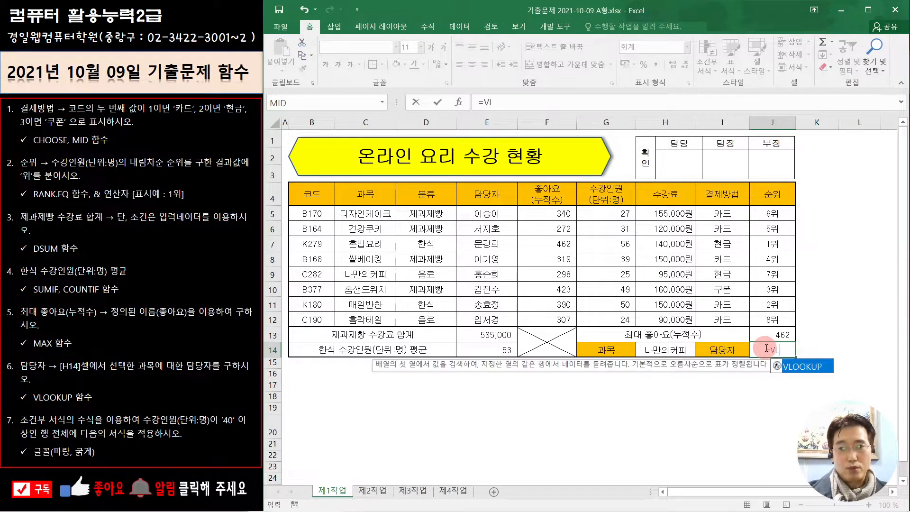
{"action": "double_click", "coordinate": [803, 367]}
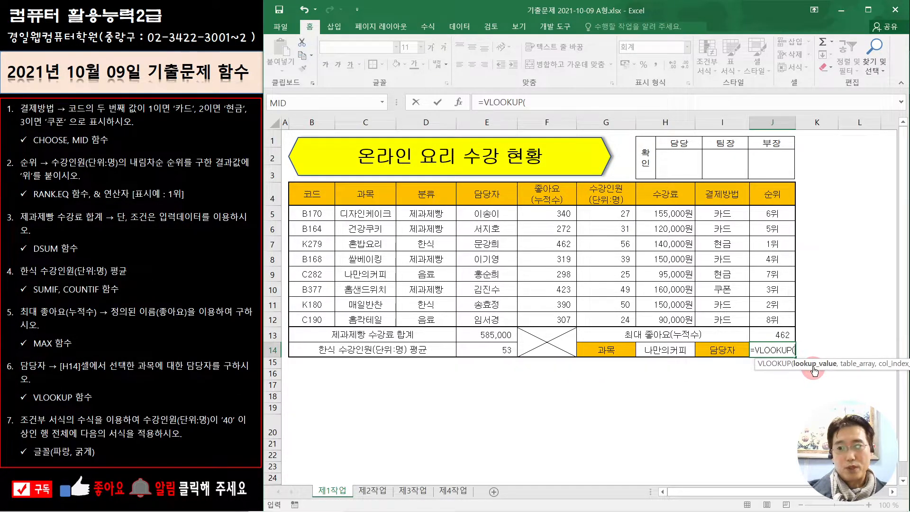
{"action": "left_click", "coordinate": [459, 104]}
{"action": "left_click_drag", "start_coordinate": [681, 227], "coordinate": [548, 279]}
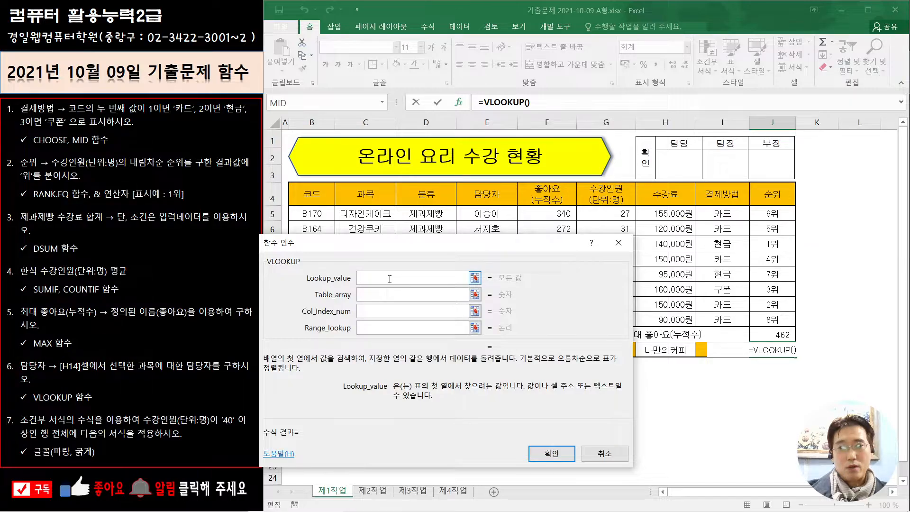
{"action": "left_click", "coordinate": [74, 365]}
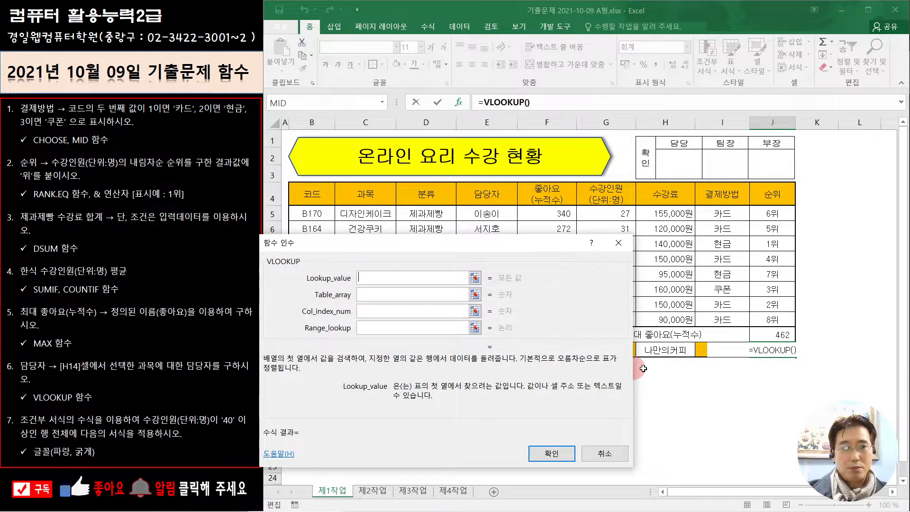
{"action": "left_click", "coordinate": [666, 351]}
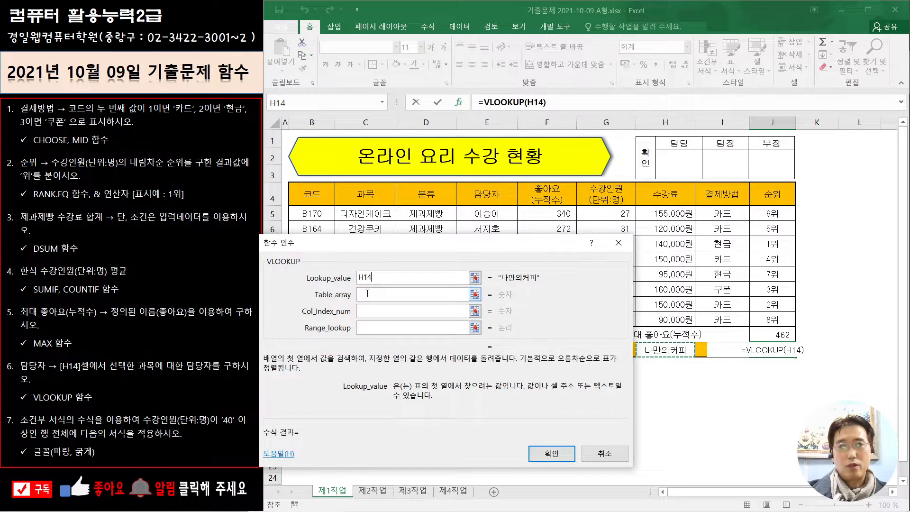
- Set the VLOOKUP table array to C4:E12 and the column index number to 3
{"action": "left_click", "coordinate": [467, 294]}
{"action": "left_click_drag", "start_coordinate": [524, 260], "coordinate": [473, 257]}
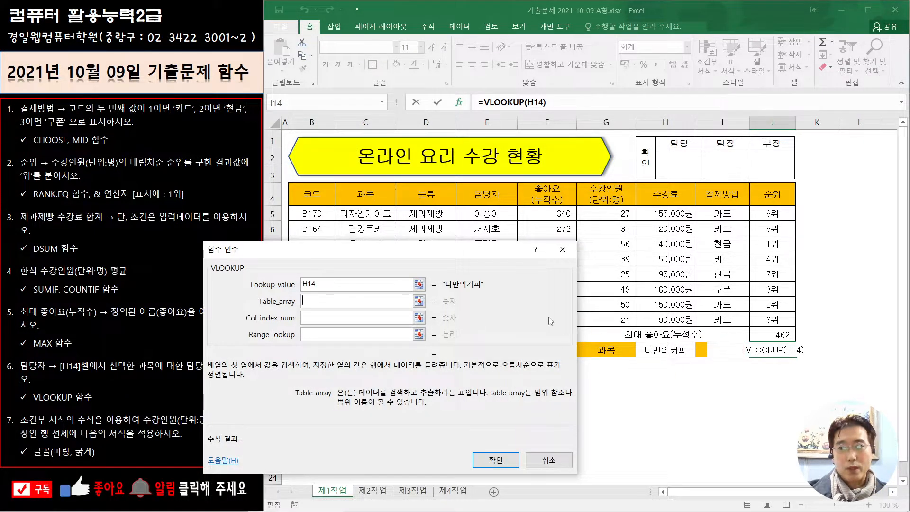
{"action": "left_click", "coordinate": [357, 194]}
{"action": "left_click_drag", "start_coordinate": [357, 194], "coordinate": [482, 317]}
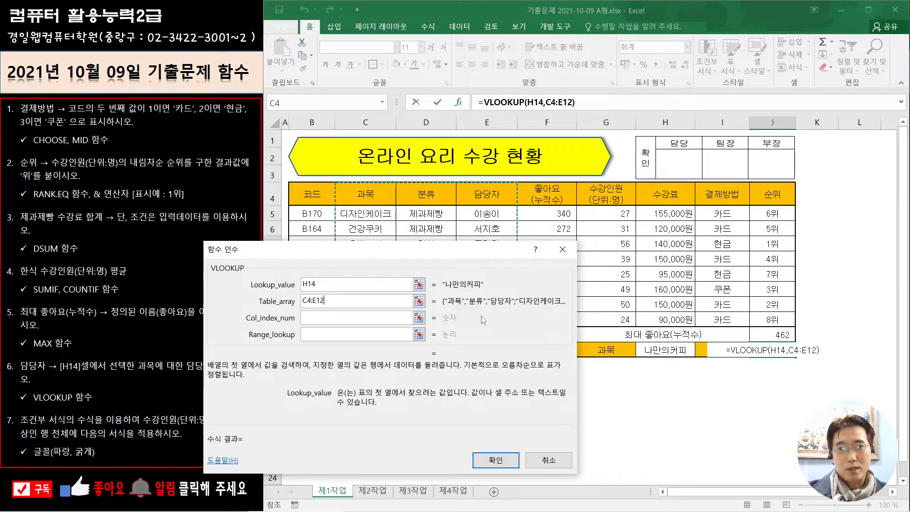
{"action": "left_click", "coordinate": [389, 327]}
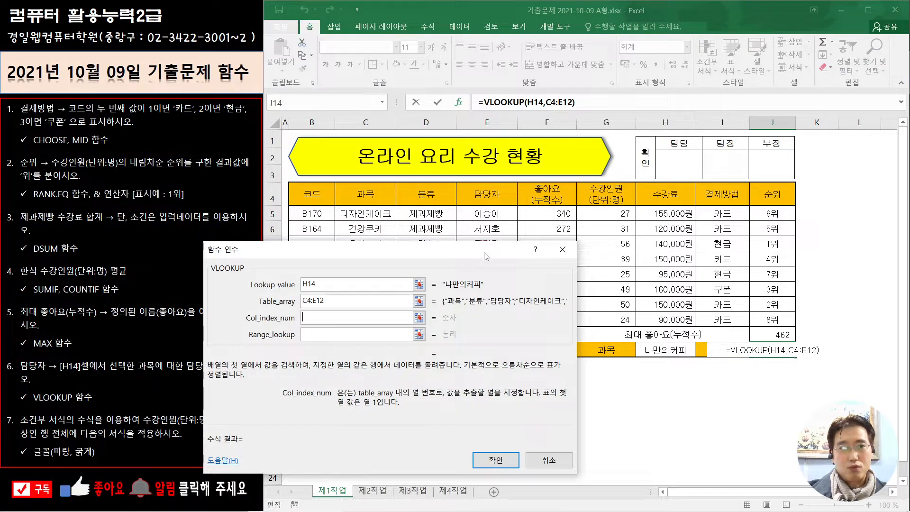
{"action": "type", "text": "3"}
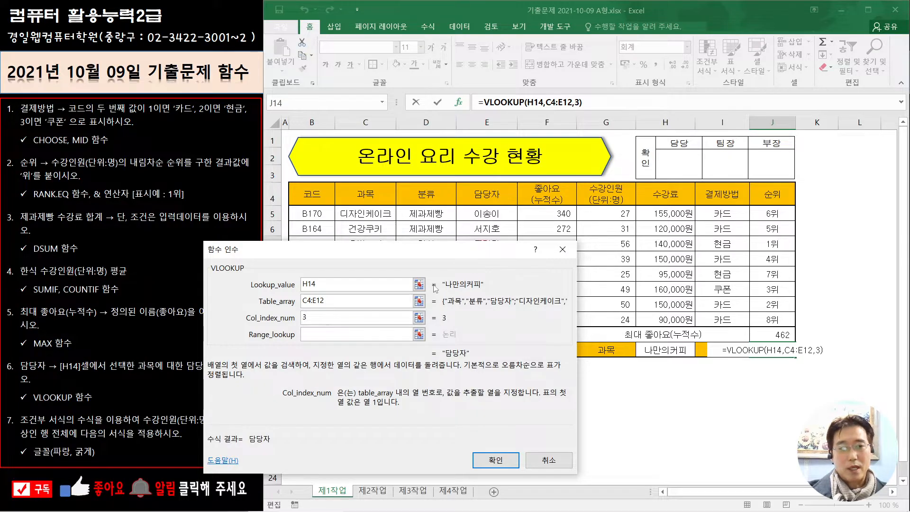
- Set the VLOOKUP range lookup to 0 for an exact match, and complete the 담당자 formula
{"action": "left_click", "coordinate": [323, 335]}
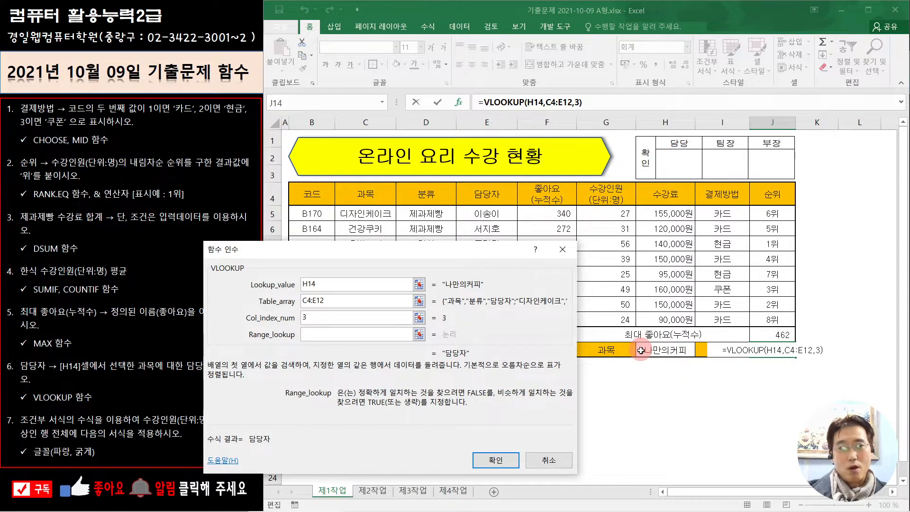
{"action": "left_click_drag", "start_coordinate": [488, 254], "coordinate": [801, 249]}
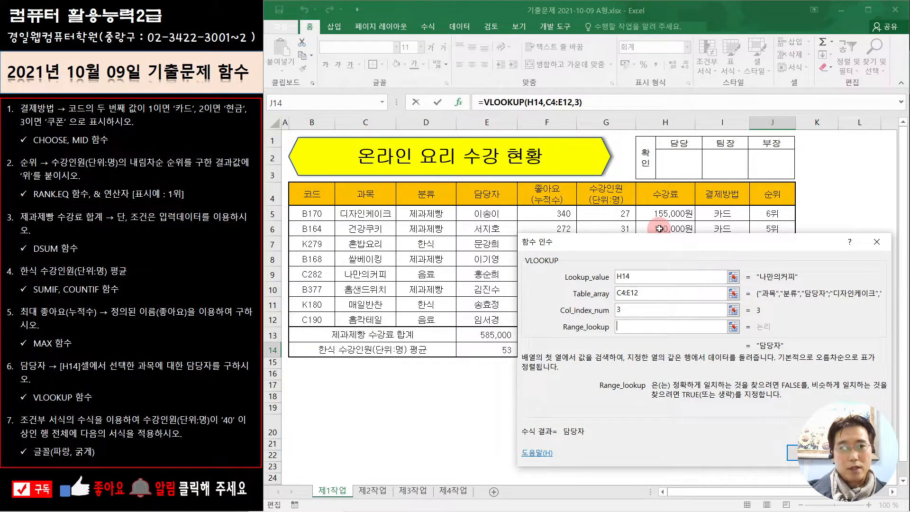
{"action": "left_click_drag", "start_coordinate": [666, 250], "coordinate": [644, 89]}
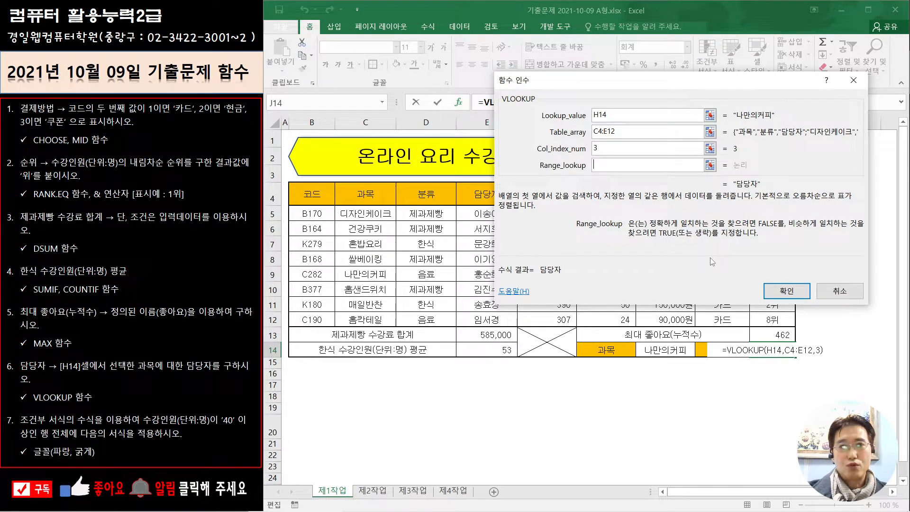
{"action": "type", "text": "0"}
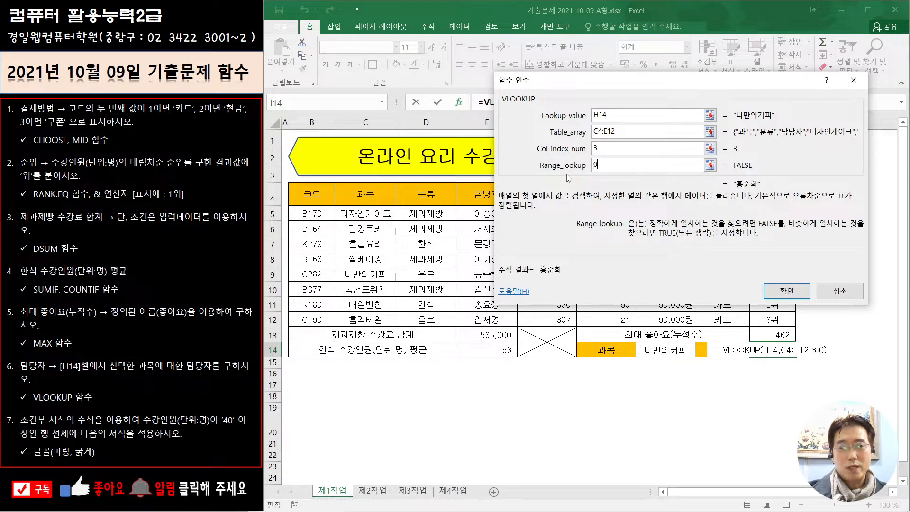
{"action": "left_click", "coordinate": [766, 292]}
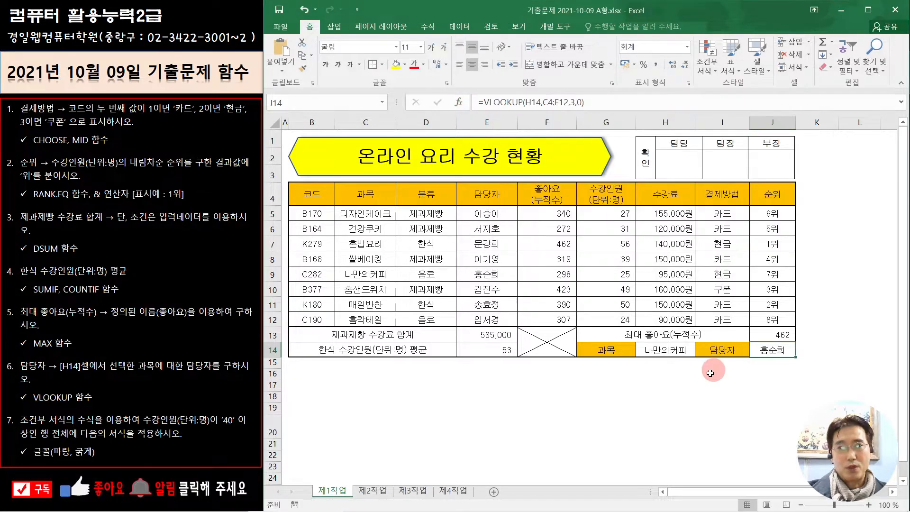
- Test the 담당자 lookup by switching the 과목 in H14 to 디자인케이크 and finally to 홈샌드위치
{"action": "left_click", "coordinate": [662, 350]}
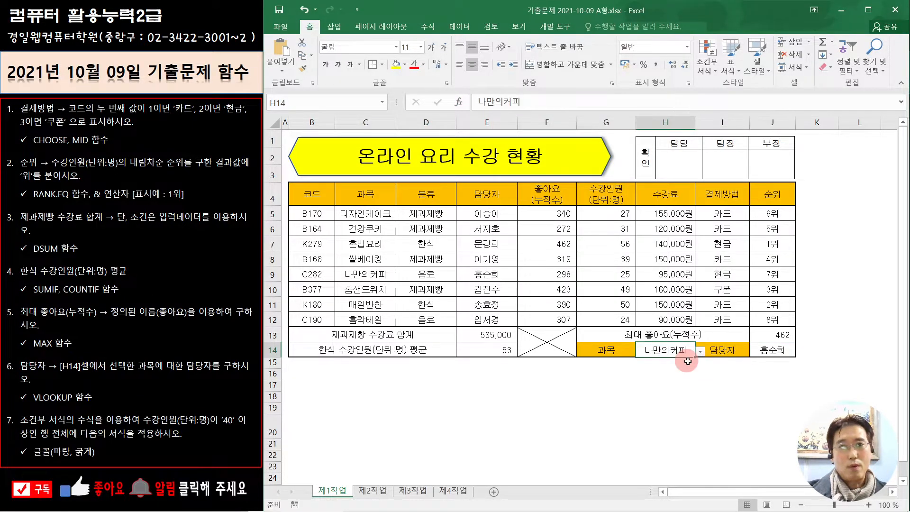
{"action": "left_click", "coordinate": [699, 352]}
{"action": "left_click", "coordinate": [659, 361]}
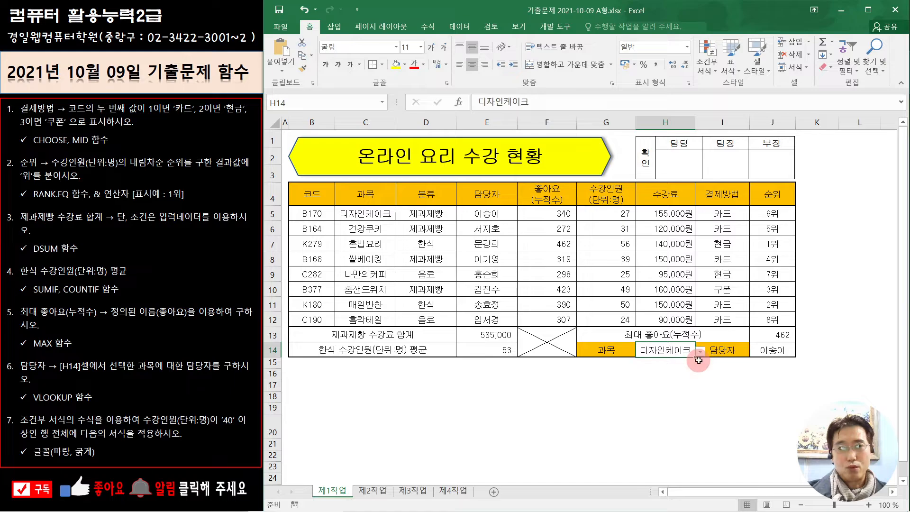
{"action": "left_click", "coordinate": [700, 352]}
{"action": "left_click", "coordinate": [695, 390]}
{"action": "left_click", "coordinate": [700, 352]}
{"action": "left_click", "coordinate": [683, 409]}
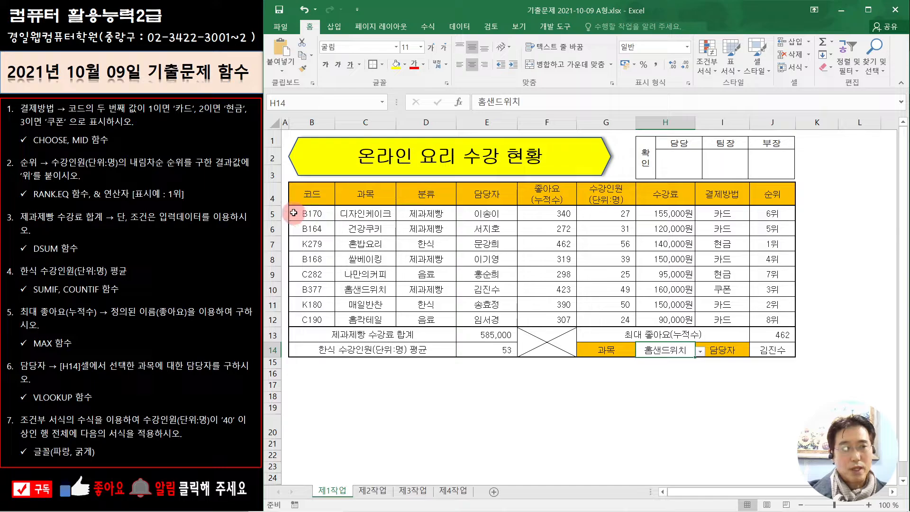
- Start a new conditional formatting rule for B5:J12 that uses a formula to determine which cells to format
{"action": "left_click_drag", "start_coordinate": [294, 213], "coordinate": [773, 318]}
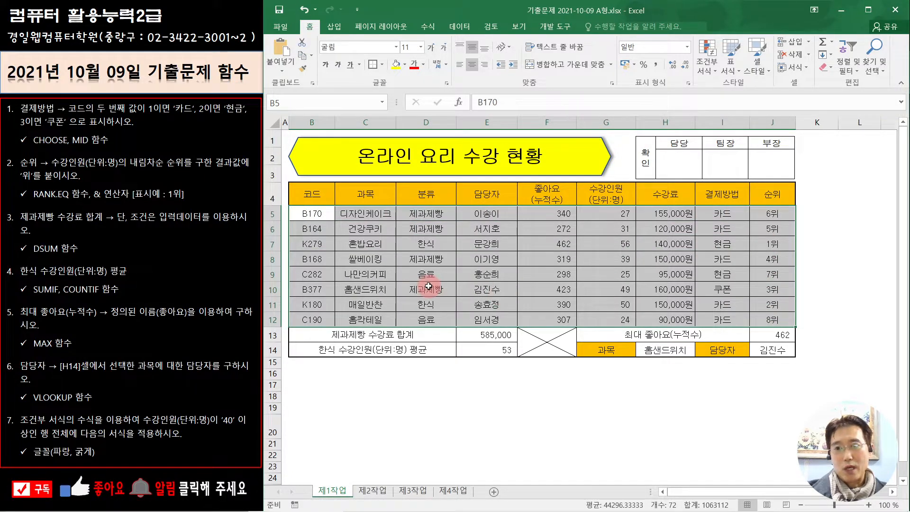
{"action": "left_click", "coordinate": [707, 66]}
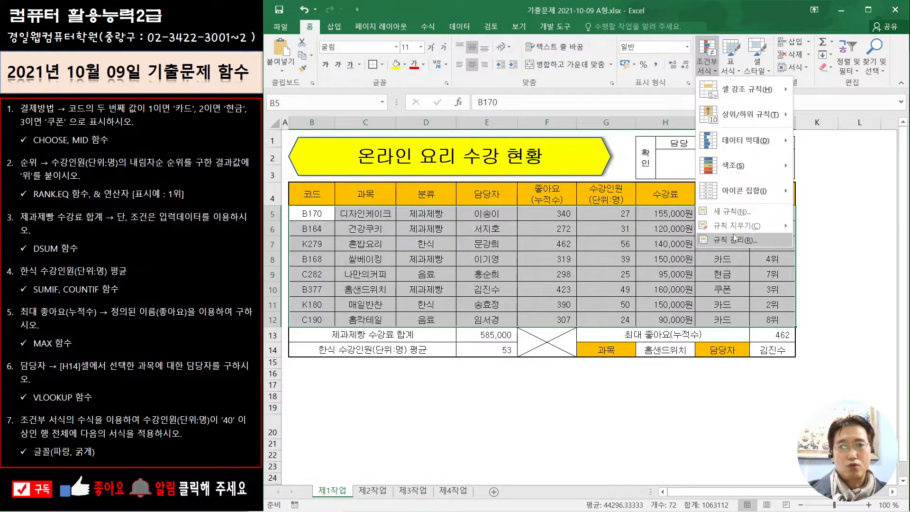
{"action": "left_click", "coordinate": [735, 213]}
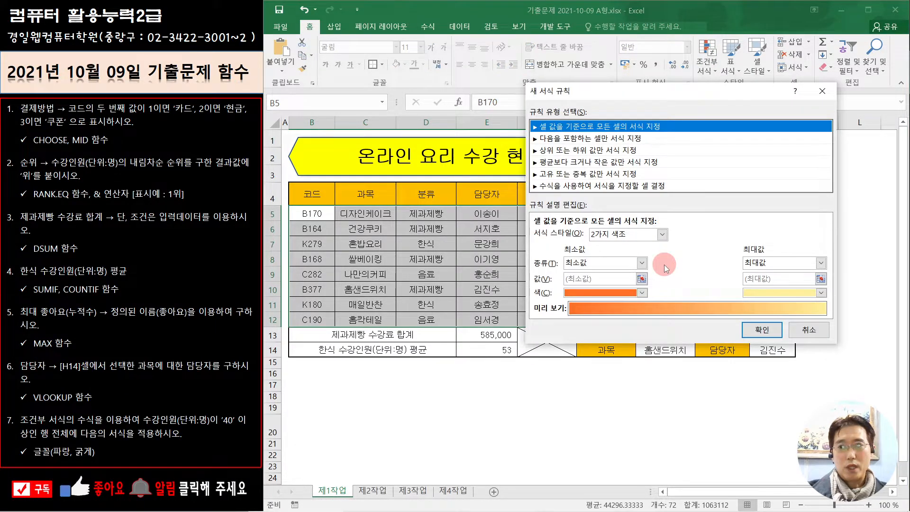
{"action": "left_click", "coordinate": [554, 188]}
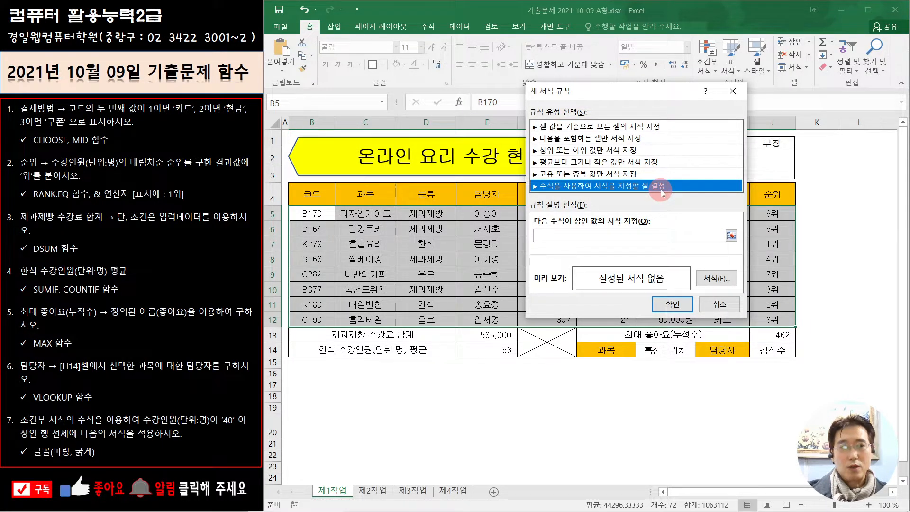
- Set the rule's formula to =$G5>=40, referencing the 수강인원 column with only the column fixed
{"action": "left_click", "coordinate": [555, 237]}
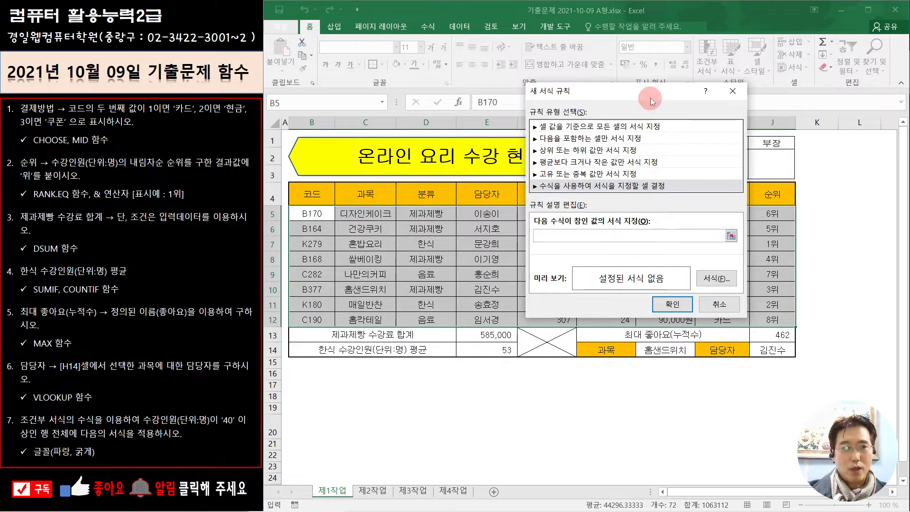
{"action": "left_click_drag", "start_coordinate": [650, 98], "coordinate": [484, 249]}
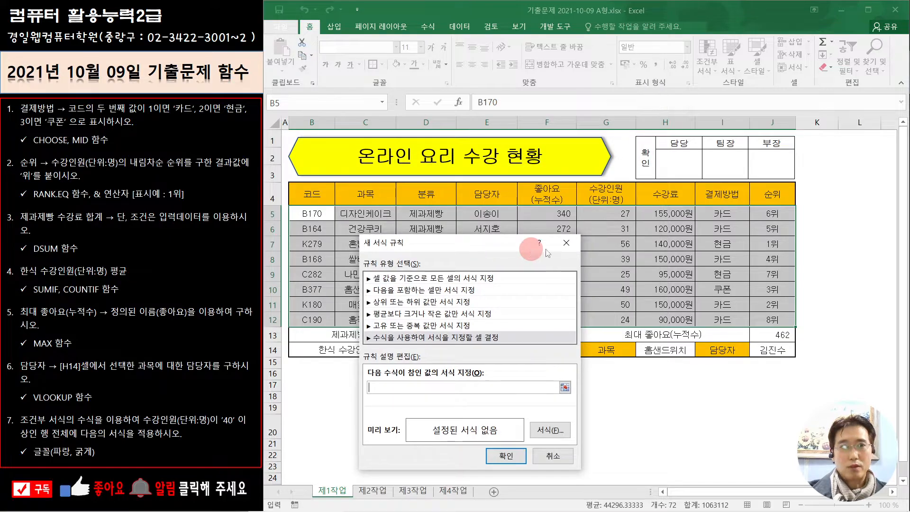
{"action": "left_click", "coordinate": [609, 212]}
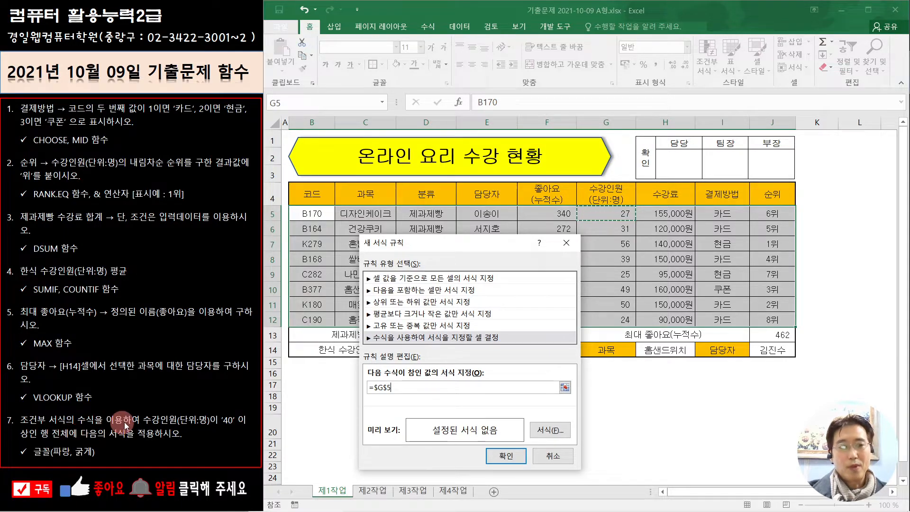
{"action": "key", "text": "F4"}
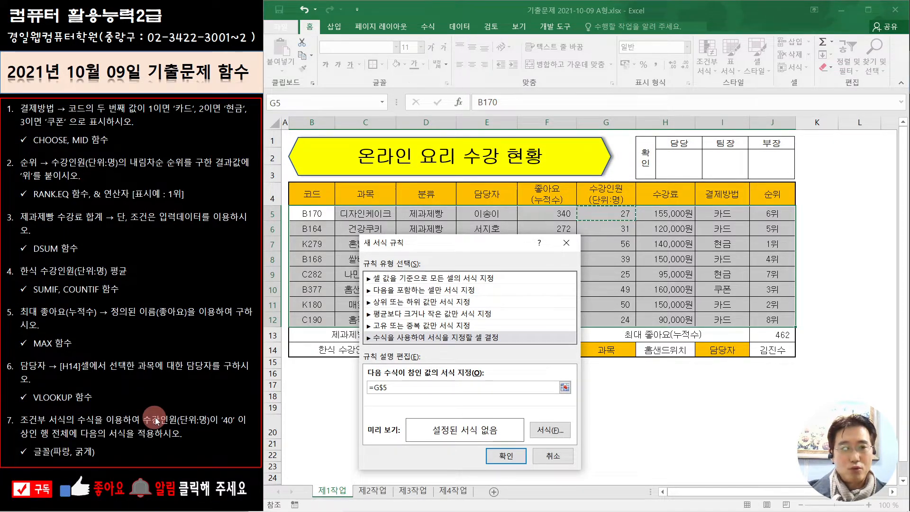
{"action": "key", "text": "F4"}
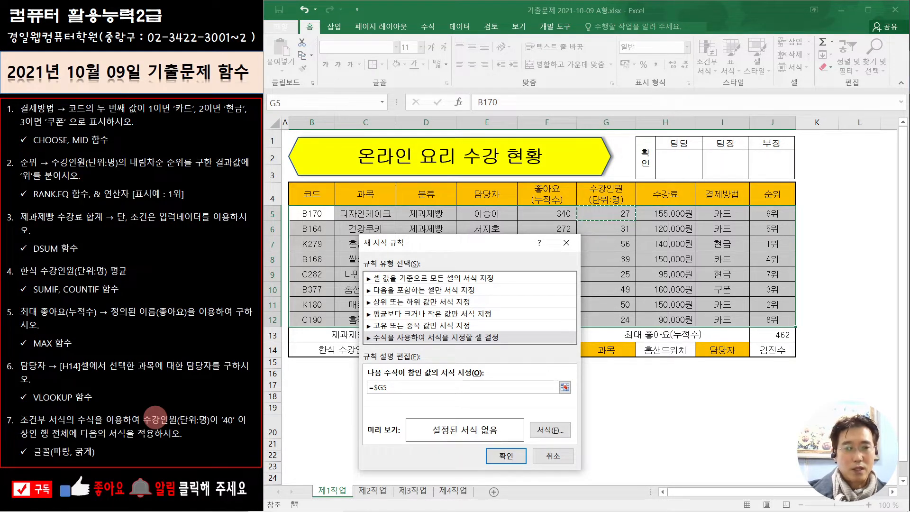
{"action": "type", "text": ">"}
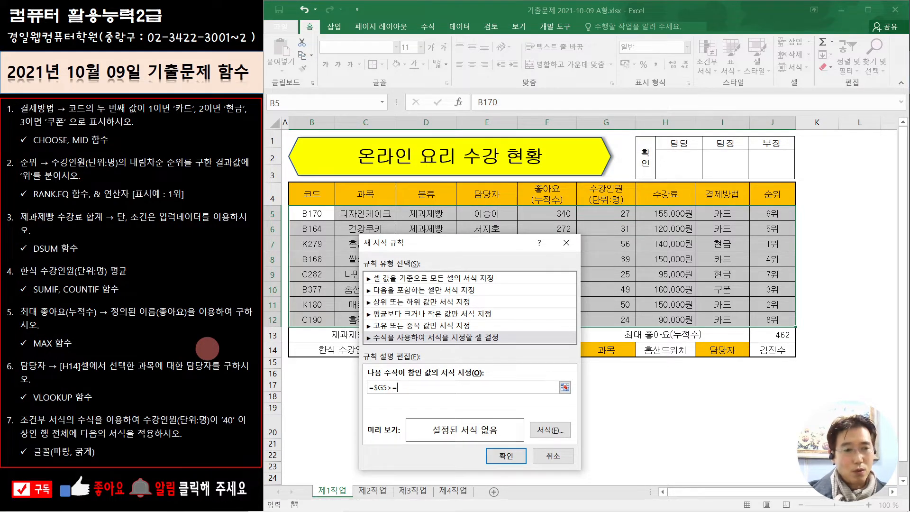
{"action": "type", "text": "=40"}
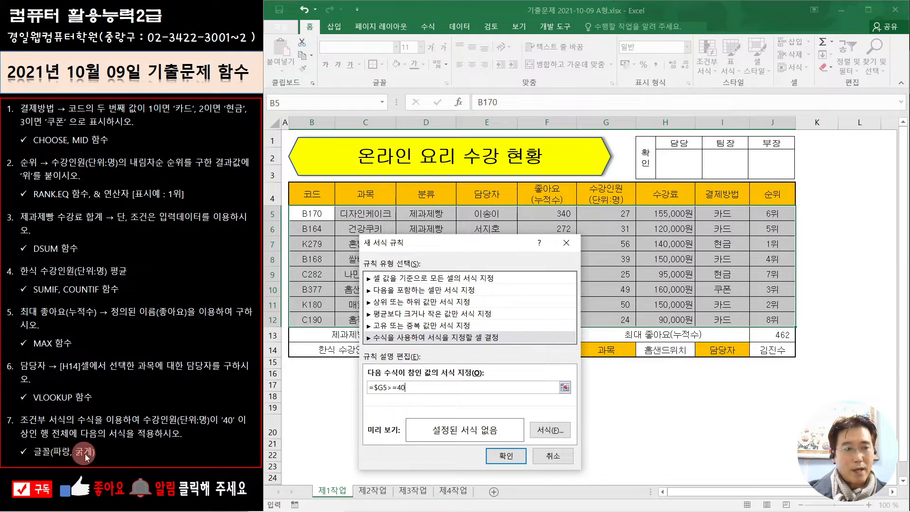
- Give the rule a standard blue (파랑), bold (굵게) font and apply it to the selected rows
{"action": "left_click", "coordinate": [548, 431]}
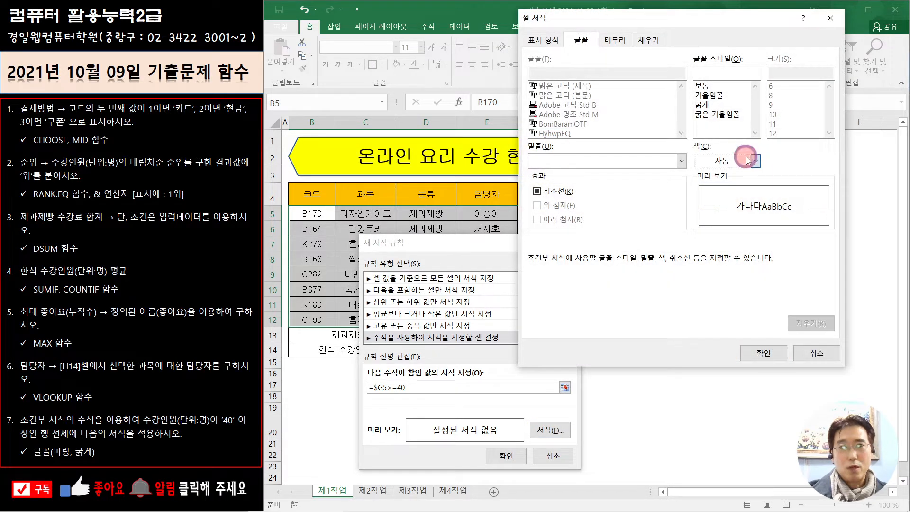
{"action": "left_click", "coordinate": [748, 161]}
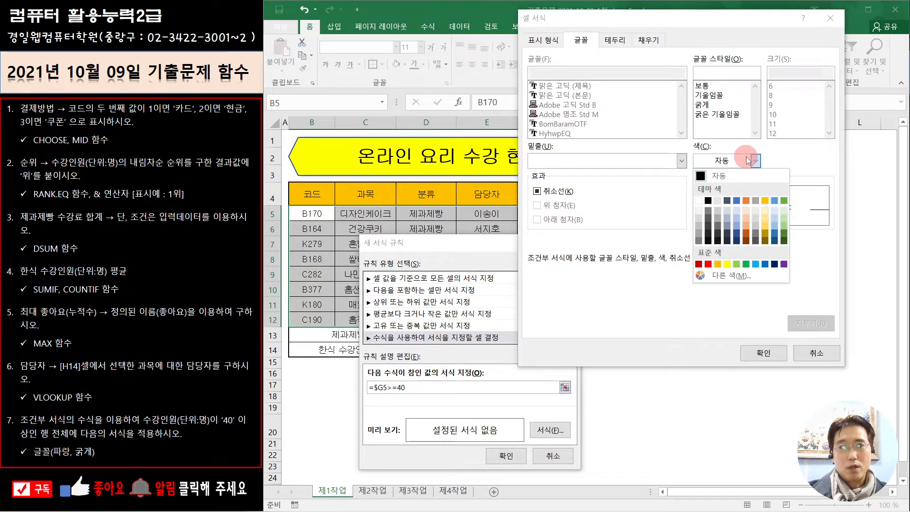
{"action": "left_click", "coordinate": [765, 265]}
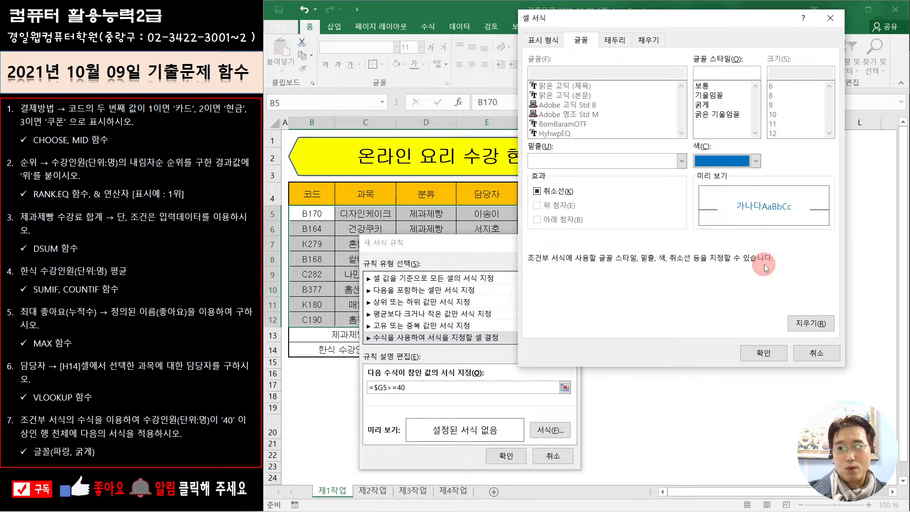
{"action": "left_click", "coordinate": [703, 105]}
{"action": "left_click", "coordinate": [763, 353]}
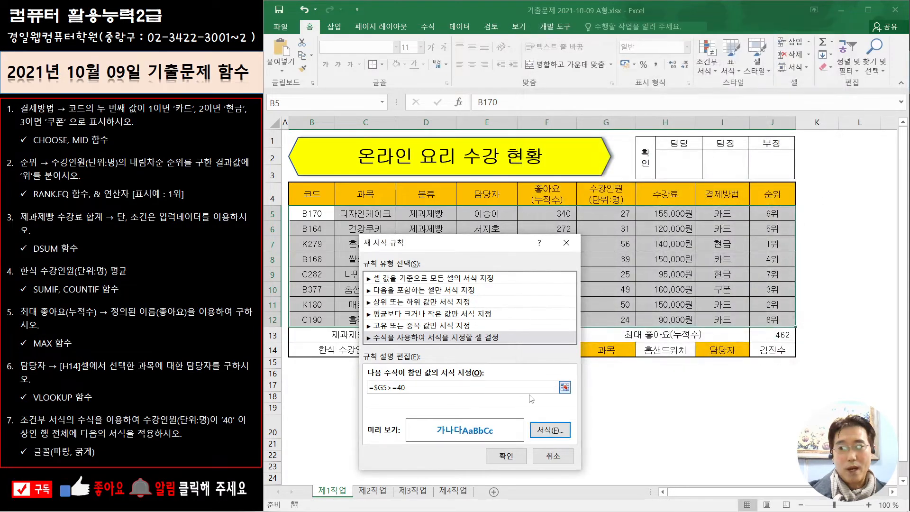
{"action": "left_click", "coordinate": [505, 455]}
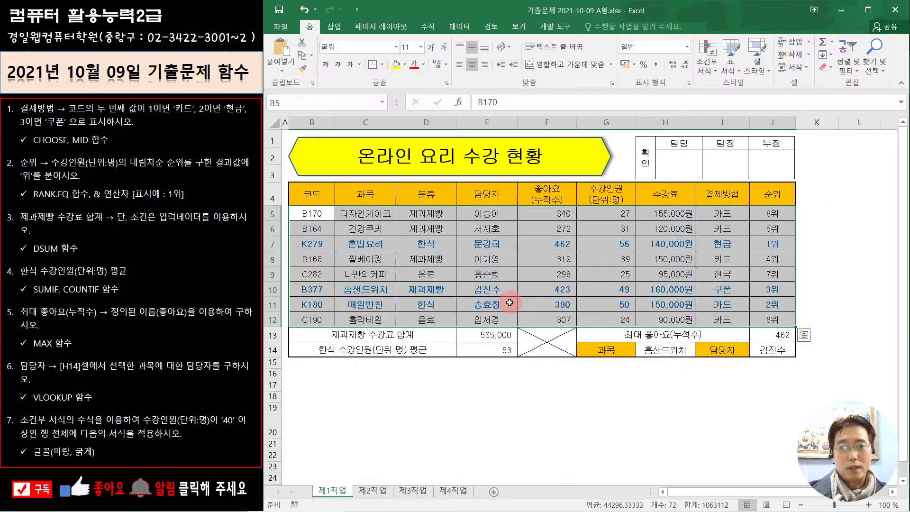